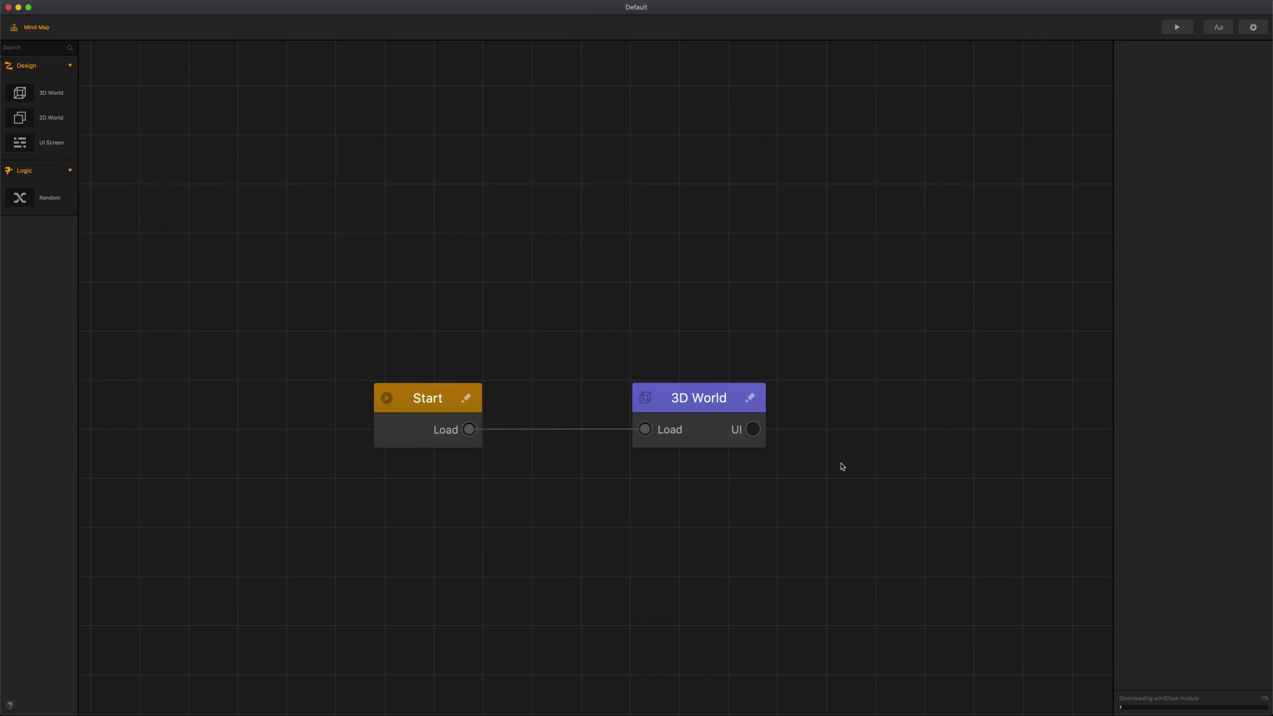
- Open the 3D World node from the Mind Map to edit its red cube and purple ground
{"action": "double_click", "coordinate": [727, 409]}
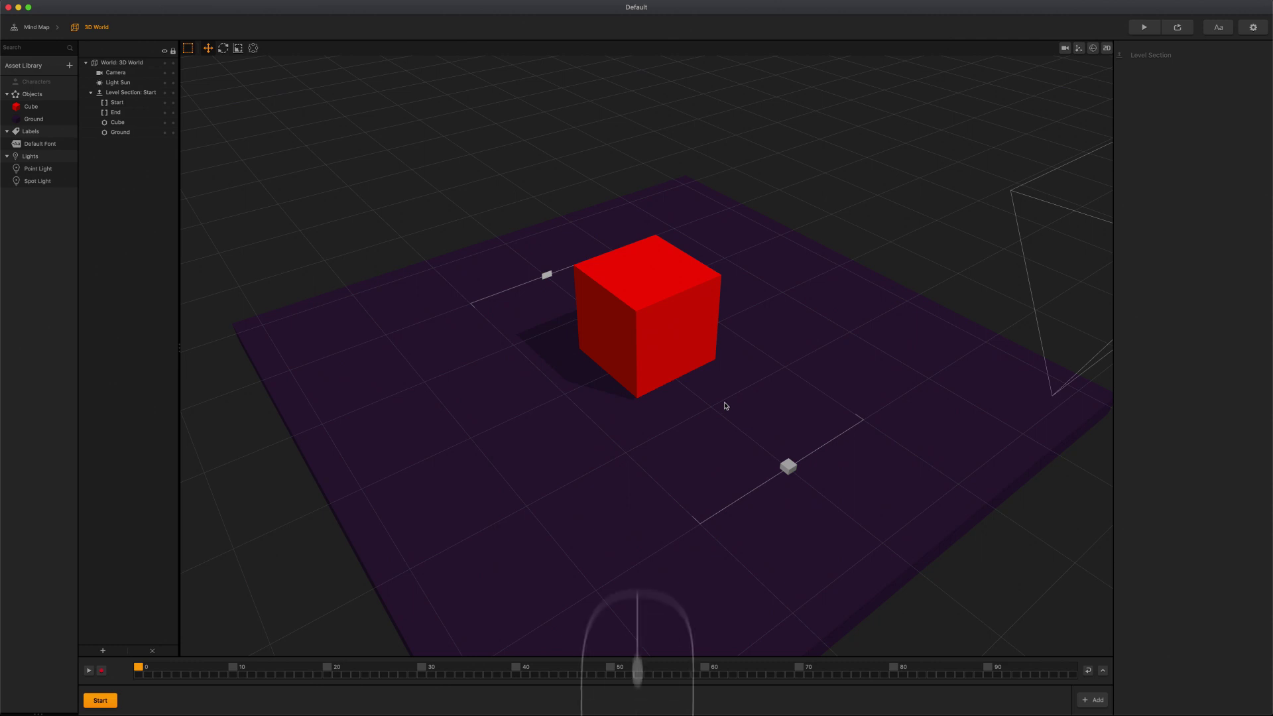
{"action": "left_click", "coordinate": [672, 337]}
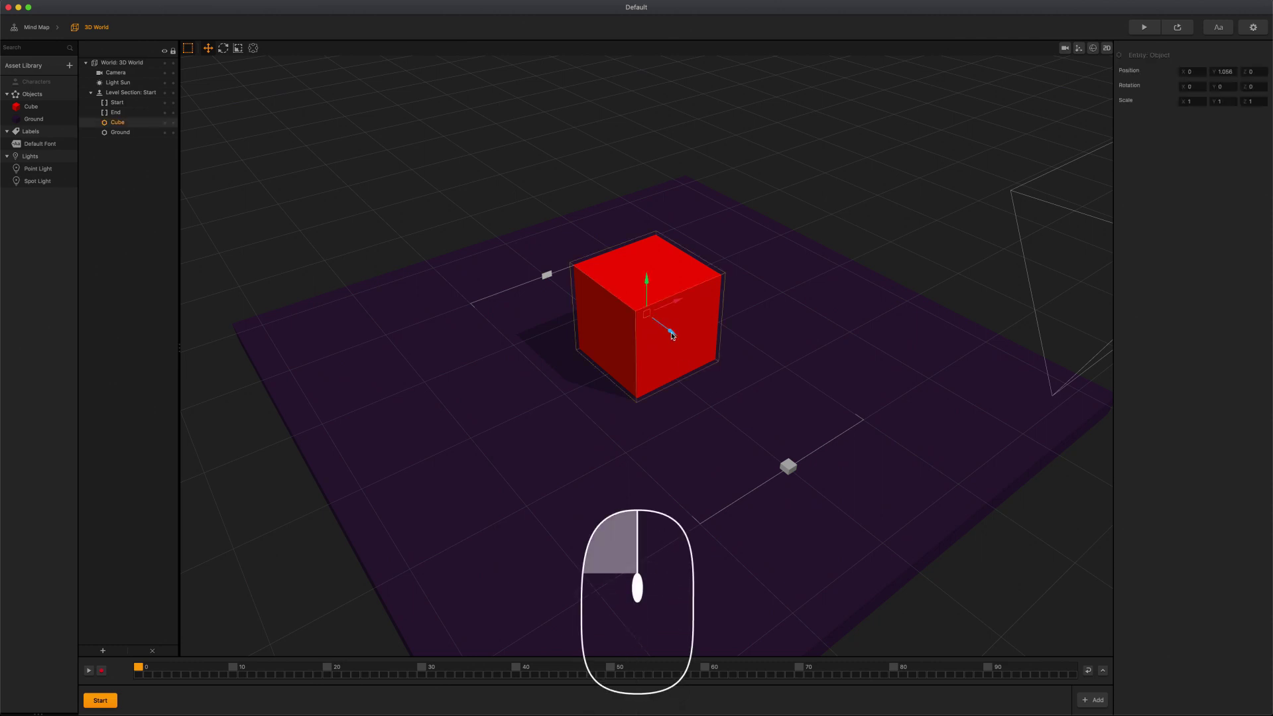
{"action": "mouse_move", "coordinate": [671, 334]}
{"action": "left_mouse_down"}
{"action": "mouse_move", "coordinate": [688, 358]}
{"action": "mouse_move", "coordinate": [666, 330]}
{"action": "mouse_move", "coordinate": [679, 343]}
{"action": "left_mouse_up"}
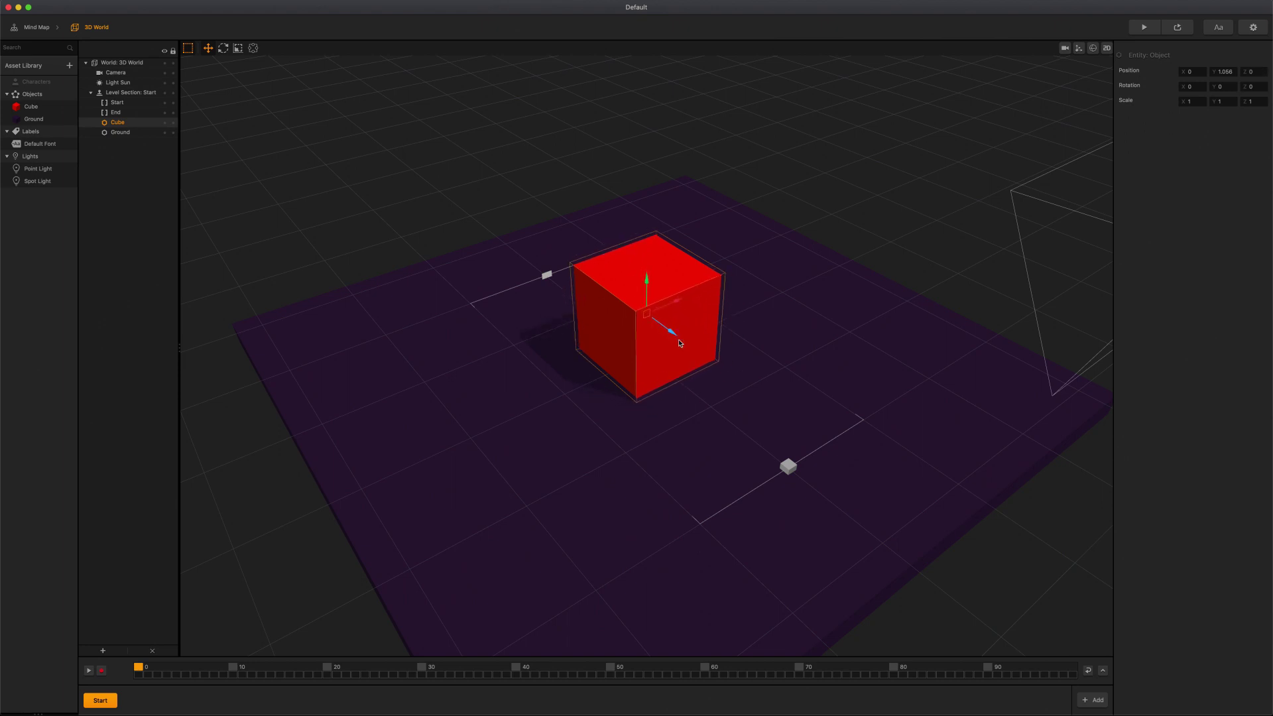
{"action": "left_click", "coordinate": [867, 241]}
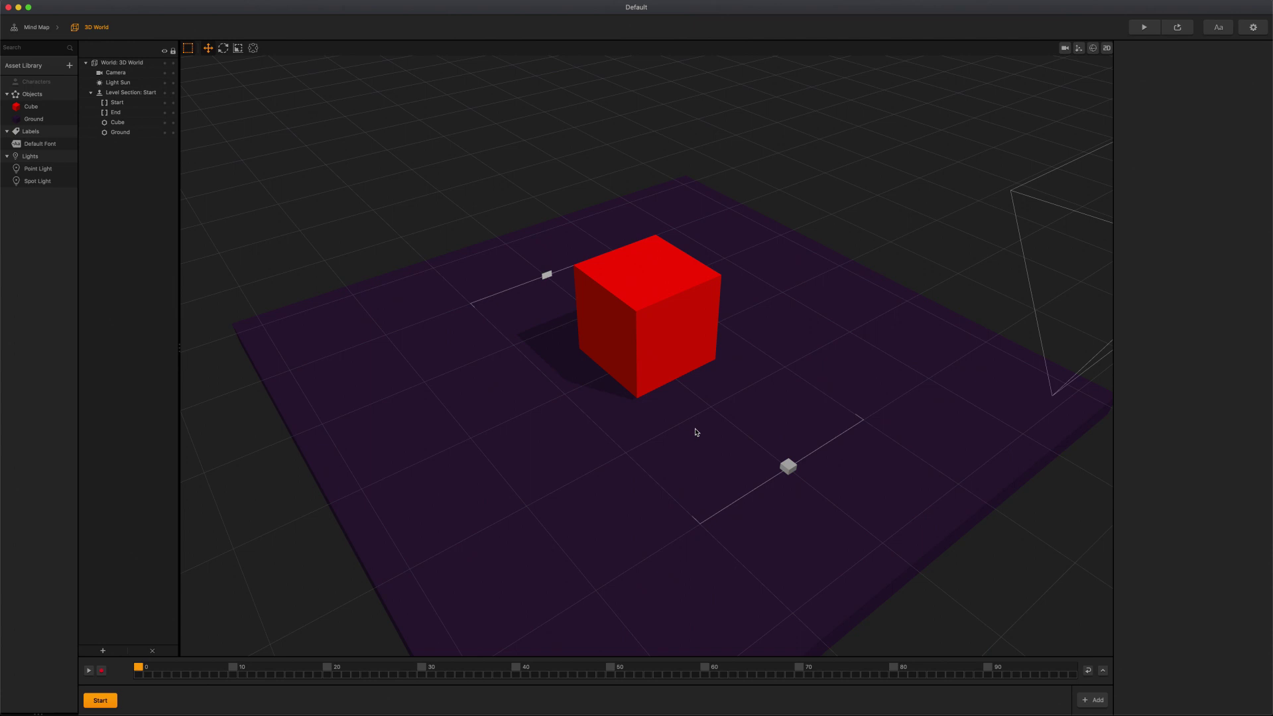
- Pan, orbit and zoom the viewport around the red cube and ground
{"action": "key", "text": "space"}
{"action": "left_click_drag", "start_coordinate": [727, 405], "coordinate": [710, 385]}
{"action": "key", "text": "space"}
{"action": "right_click_drag", "start_coordinate": [710, 384], "coordinate": [696, 322]}
{"action": "scroll", "coordinate": [696, 322], "scroll_direction": "up", "scroll_amount": 2}
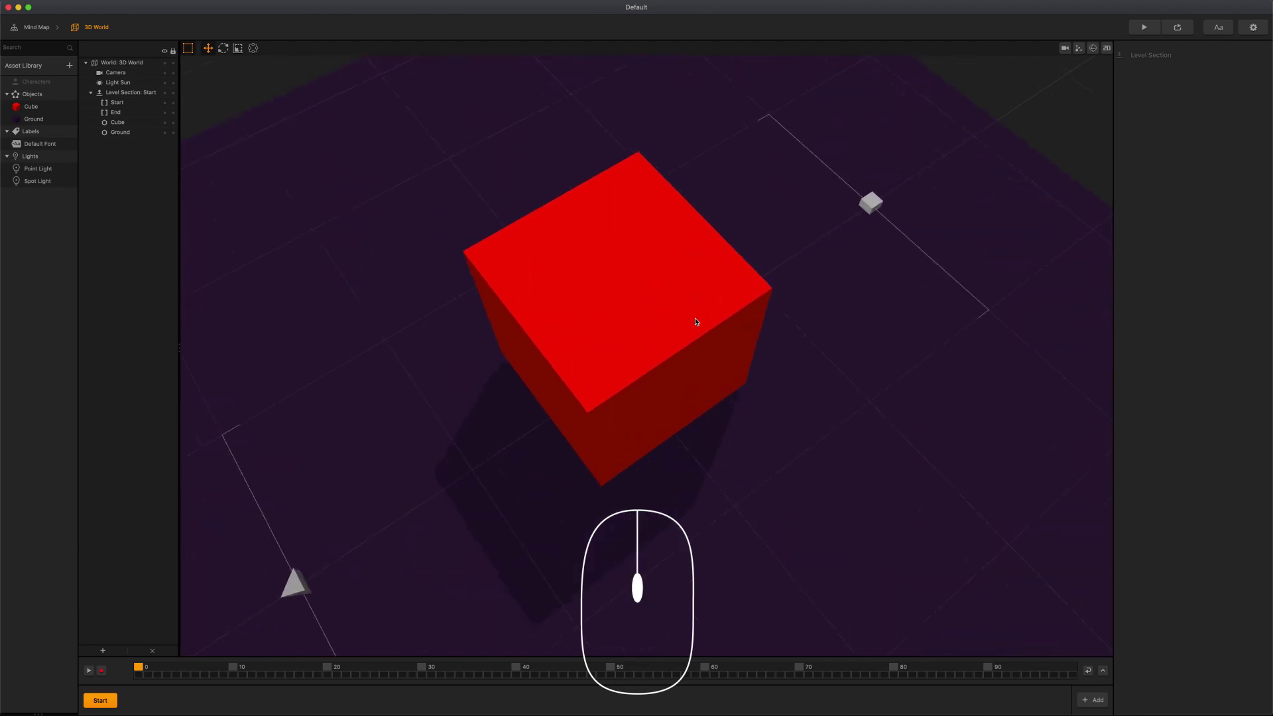
{"action": "scroll", "coordinate": [696, 322], "scroll_direction": "up", "scroll_amount": 3}
{"action": "scroll", "coordinate": [696, 322], "scroll_direction": "down", "scroll_amount": 3}
{"action": "scroll", "coordinate": [696, 321], "scroll_direction": "down", "scroll_amount": 6}
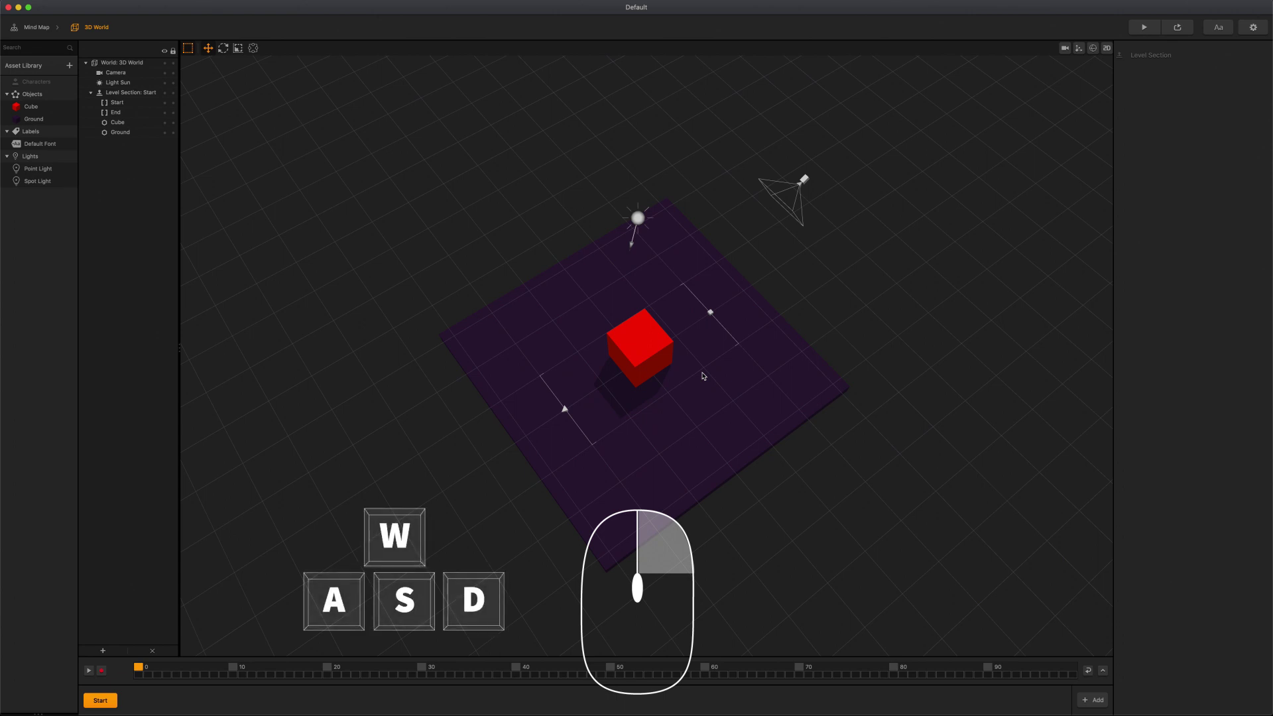
- Fly the view with W, A, S, D and E to see the whole ground from far away
{"action": "key", "text": "w"}
{"action": "right_click_drag", "start_coordinate": [703, 376], "coordinate": [704, 376]}
{"action": "key", "text": "a"}
{"action": "key", "text": "s"}
{"action": "key", "text": "d"}
{"action": "key", "text": "e"}
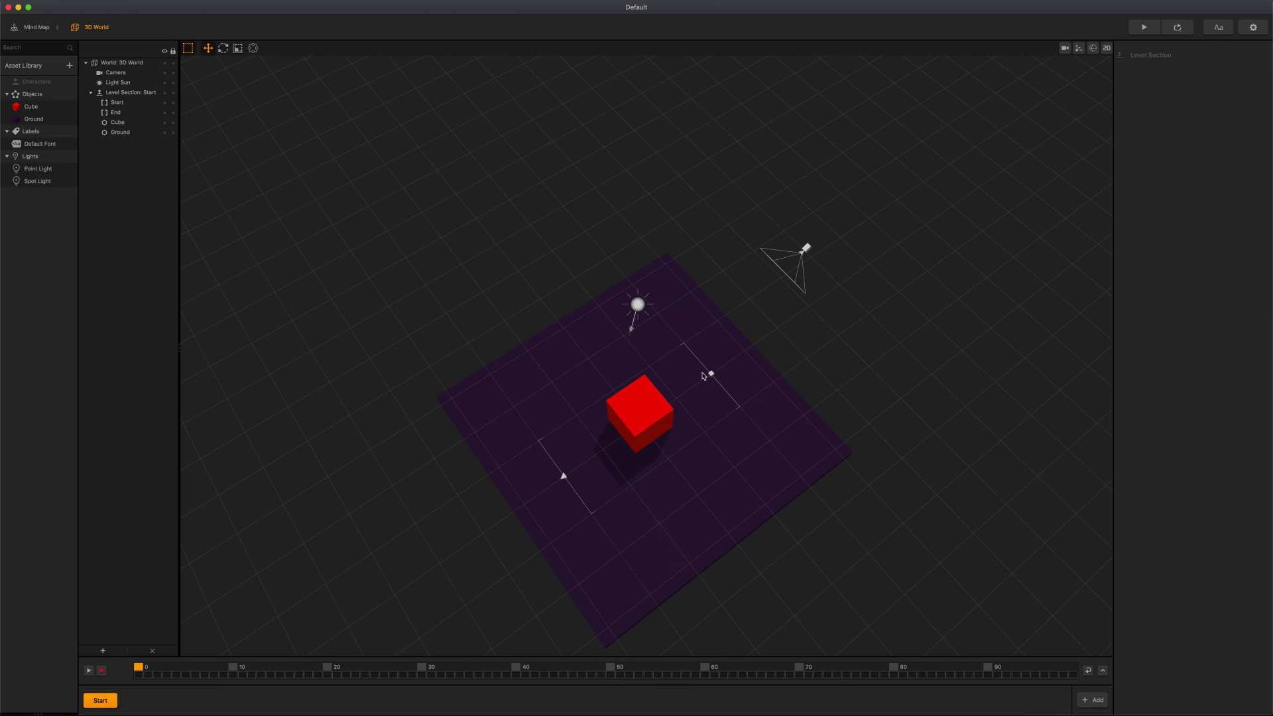
- Reset the viewport to its default angle from the View menu
{"action": "mouse_move", "coordinate": [218, 2]}
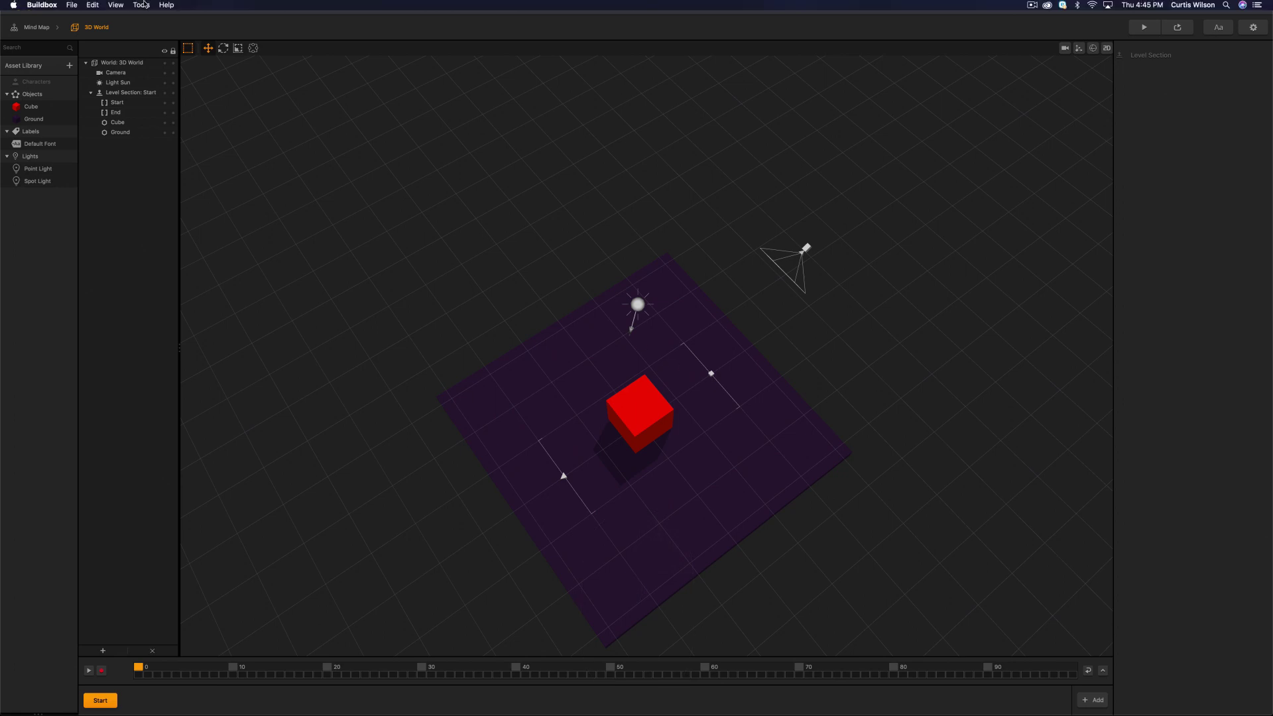
{"action": "left_click", "coordinate": [115, 5]}
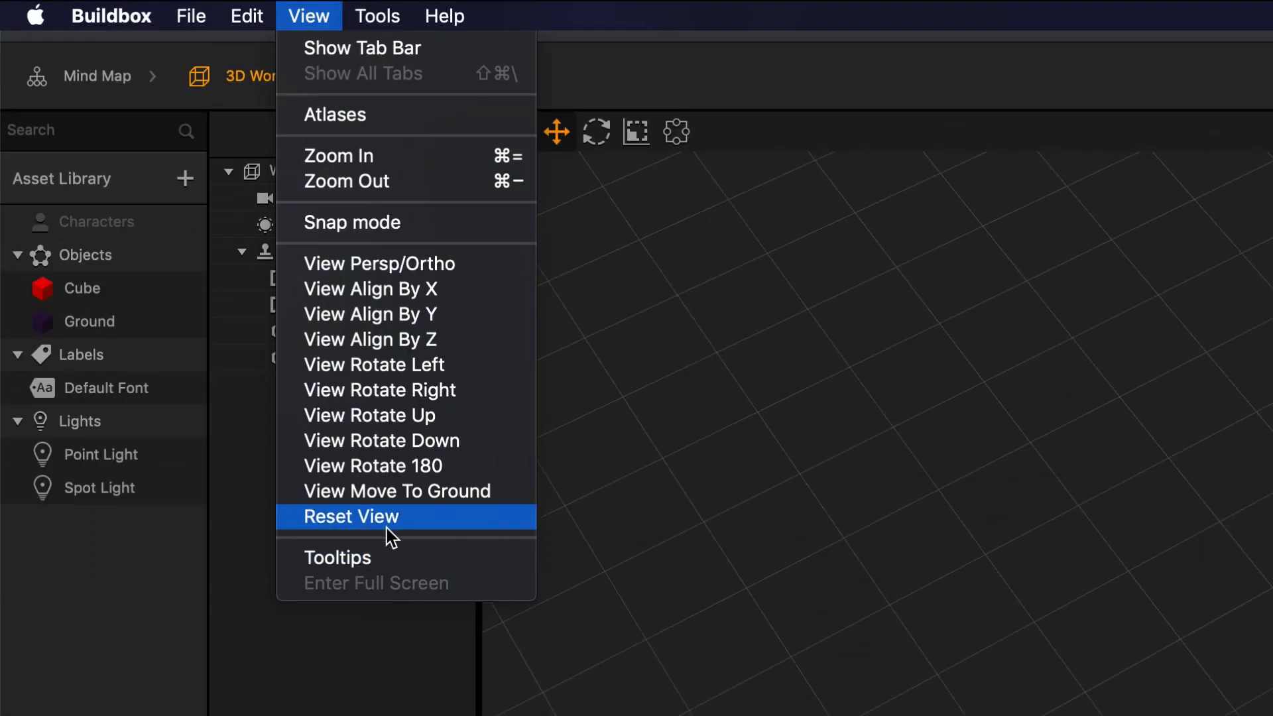
{"action": "left_click", "coordinate": [387, 524]}
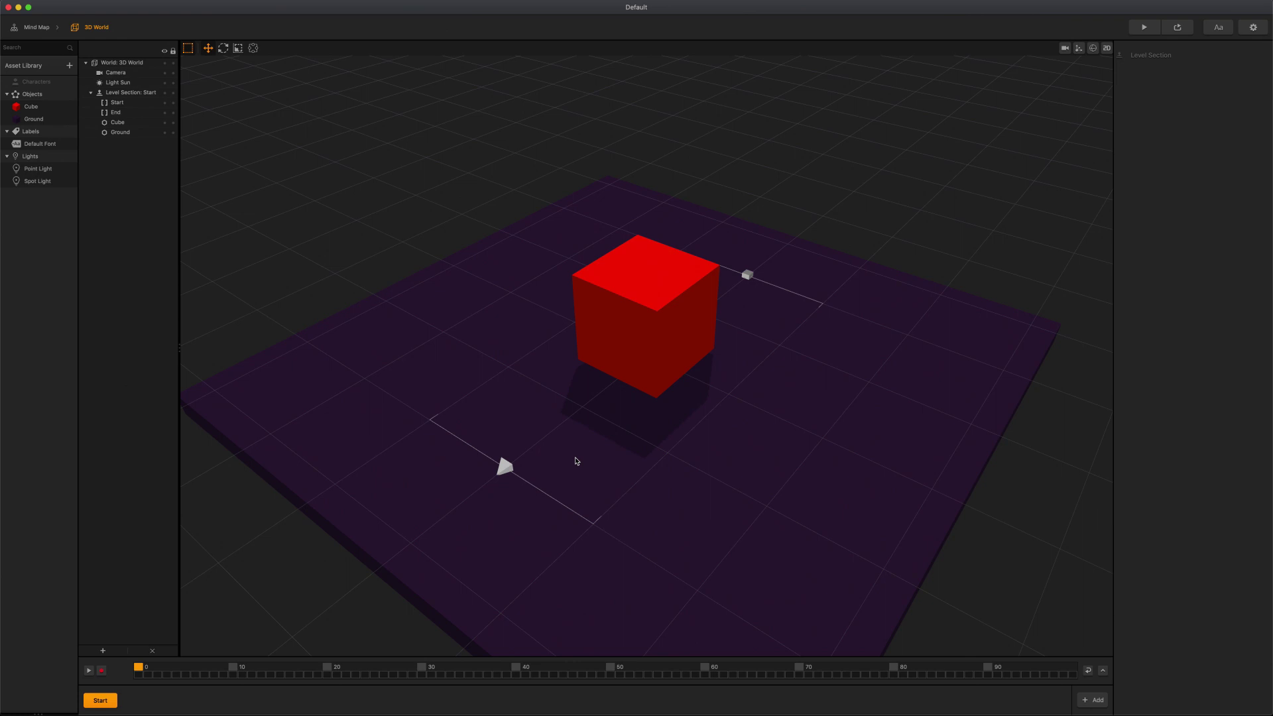
- Orbit the view, then frame it closely on the selected red cube with F
{"action": "right_click_drag", "start_coordinate": [577, 459], "coordinate": [604, 379]}
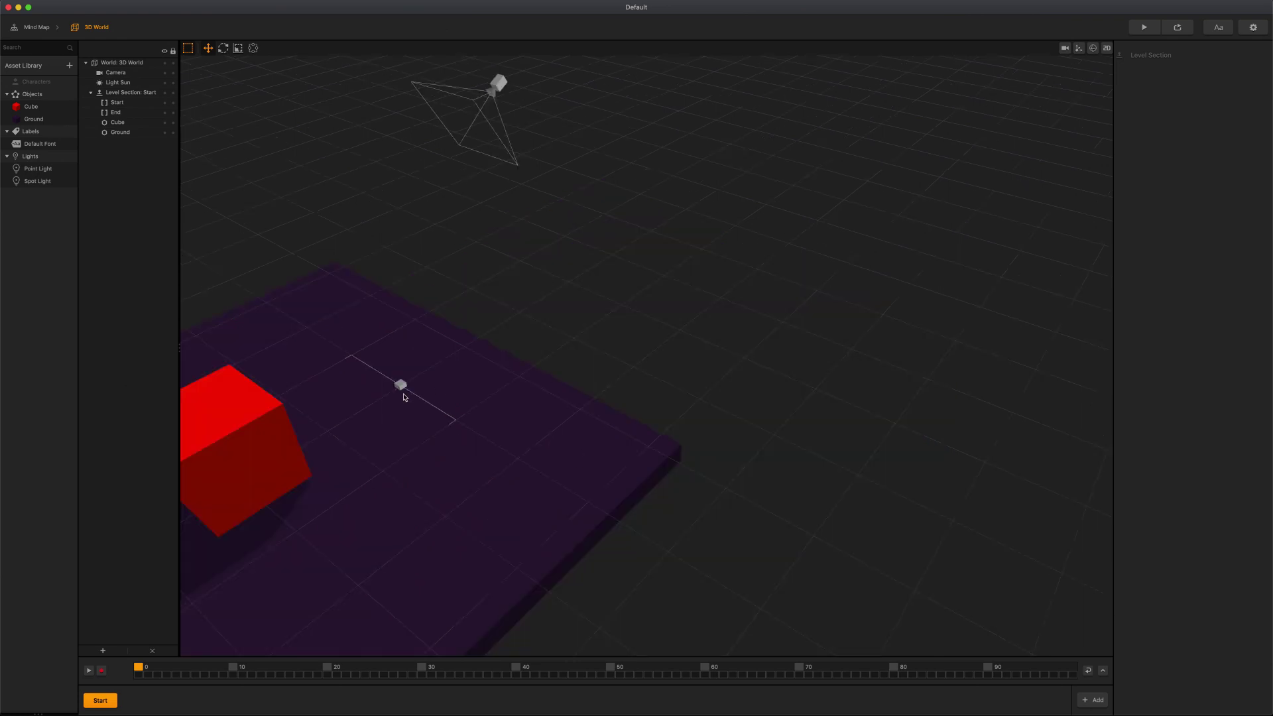
{"action": "left_click", "coordinate": [235, 460]}
{"action": "key", "text": "f"}
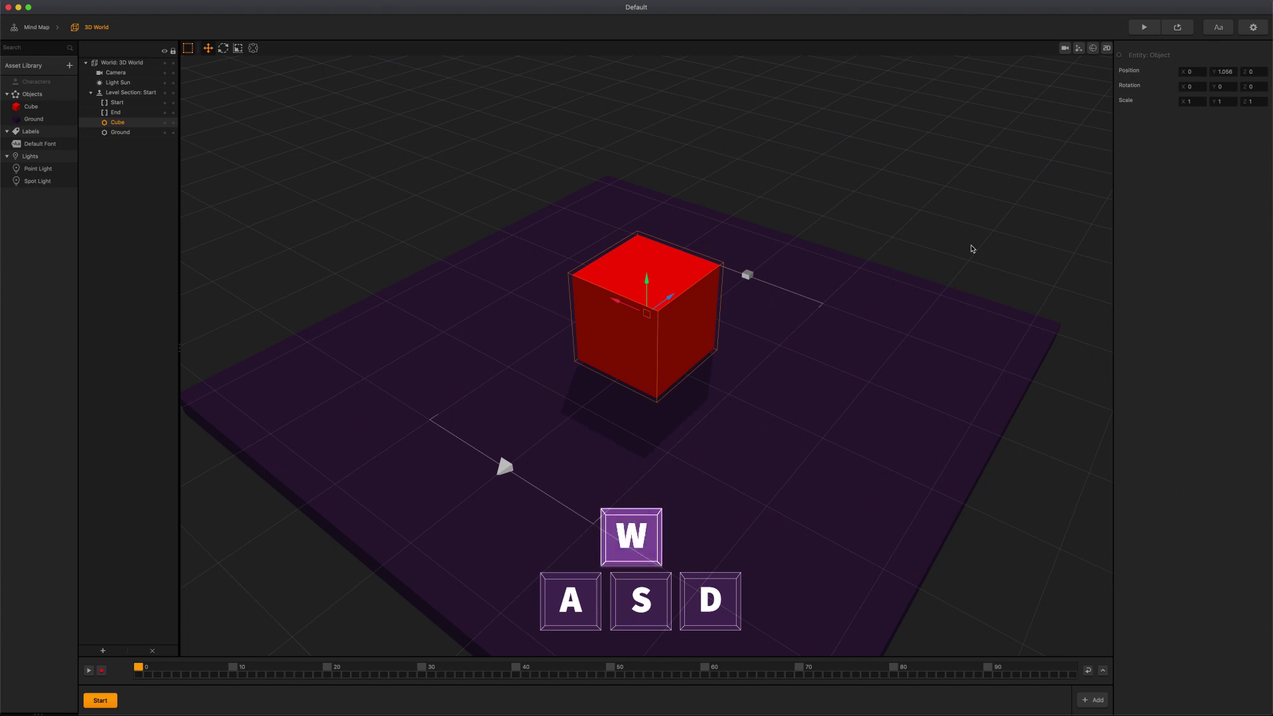
{"action": "key", "text": "super+d"}
{"action": "key", "text": "super+d"}
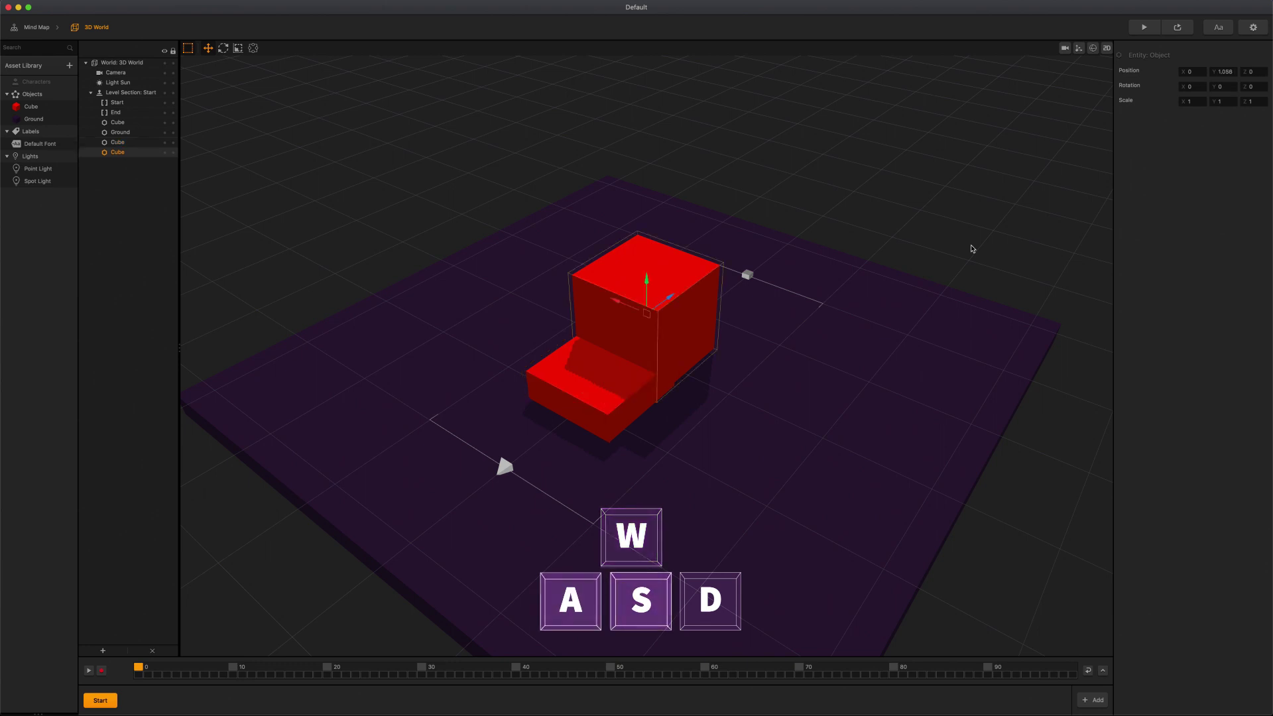
{"action": "key", "text": "super+d"}
{"action": "key", "text": "super+d"}
{"action": "key", "text": "super+d"}
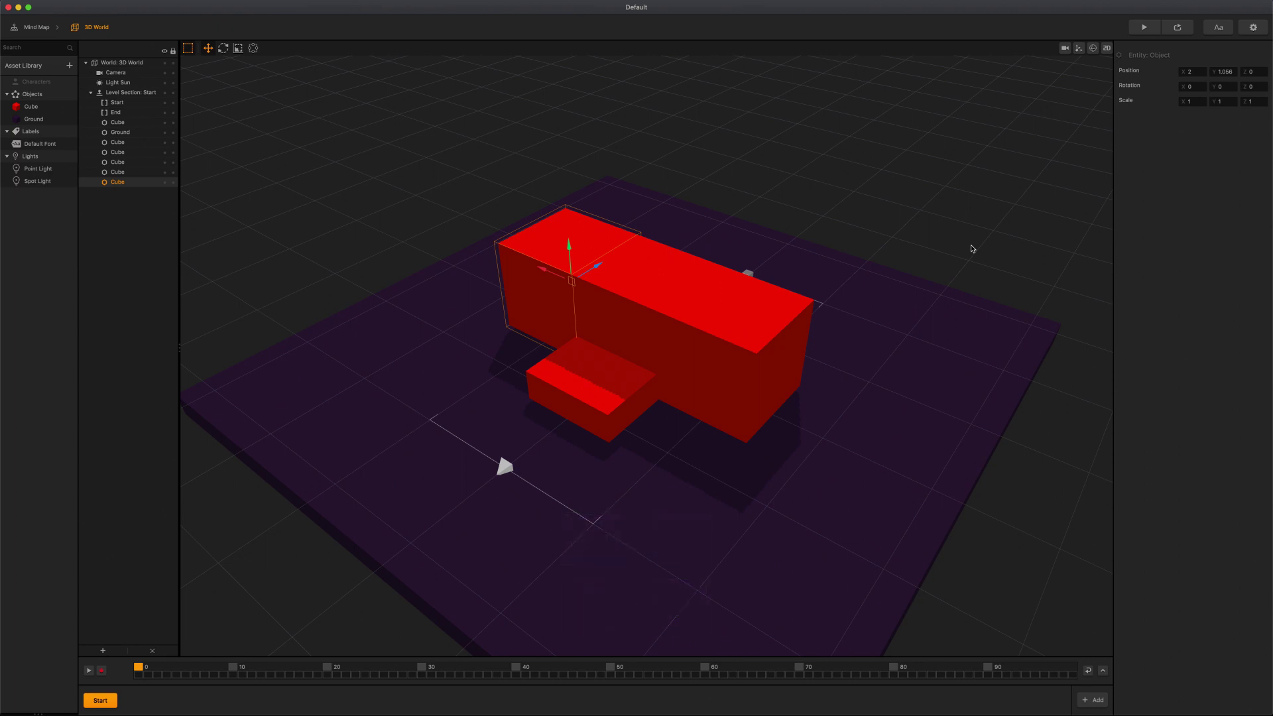
{"action": "key", "text": "ctrl+z"}
{"action": "key", "text": "ctrl+z"}
{"action": "key", "text": "ctrl+z"}
{"action": "key", "text": "ctrl+z"}
{"action": "key", "text": "ctrl+z"}
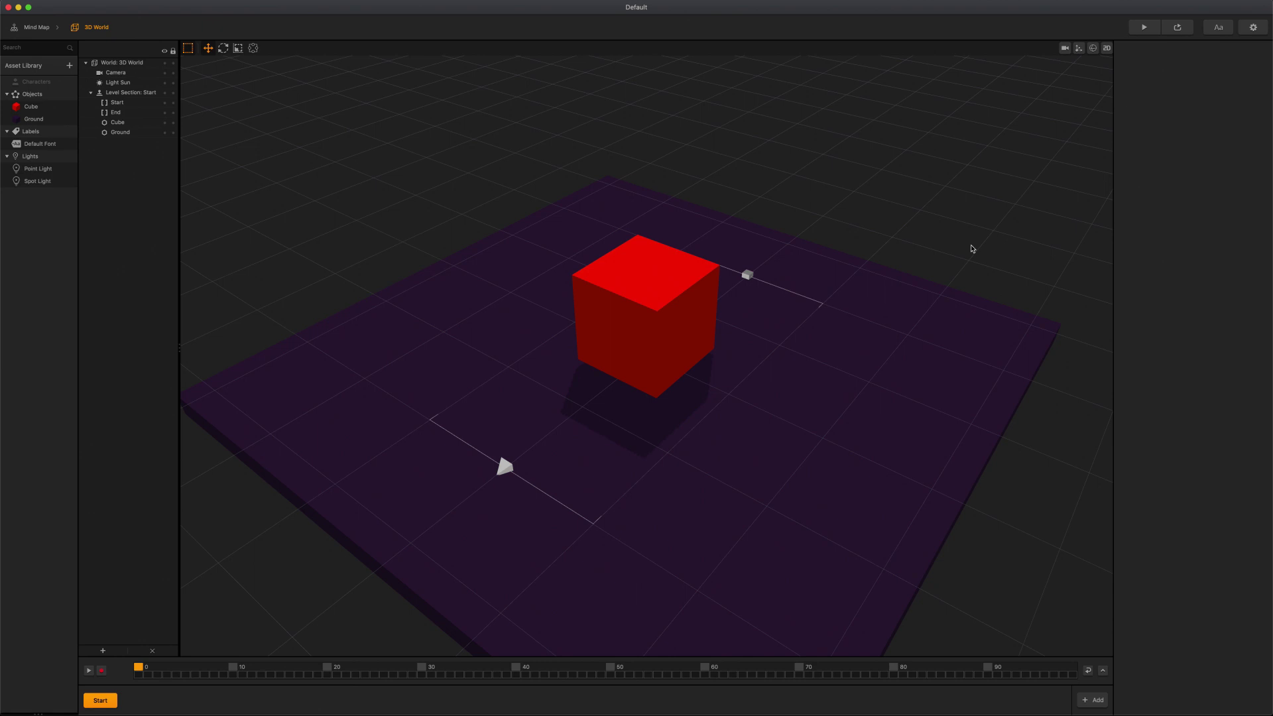
{"action": "key", "text": "ctrl+shift+z"}
{"action": "key", "text": "ctrl+shift+z"}
{"action": "key", "text": "ctrl+shift+z"}
{"action": "key", "text": "ctrl+shift+z"}
{"action": "key", "text": "ctrl+shift+z"}
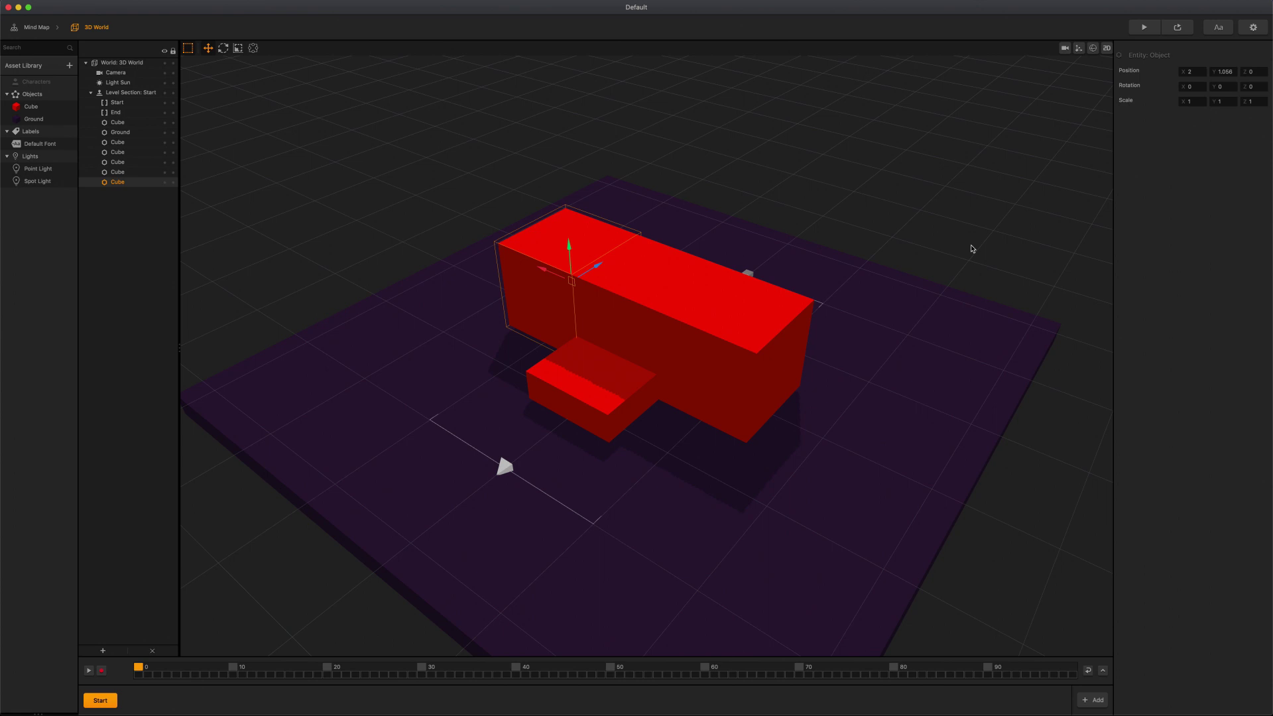
{"action": "key", "text": "ctrl+z"}
{"action": "key", "text": "ctrl+z"}
{"action": "key", "text": "ctrl+z"}
{"action": "key", "text": "ctrl+z"}
{"action": "key", "text": "ctrl+z"}
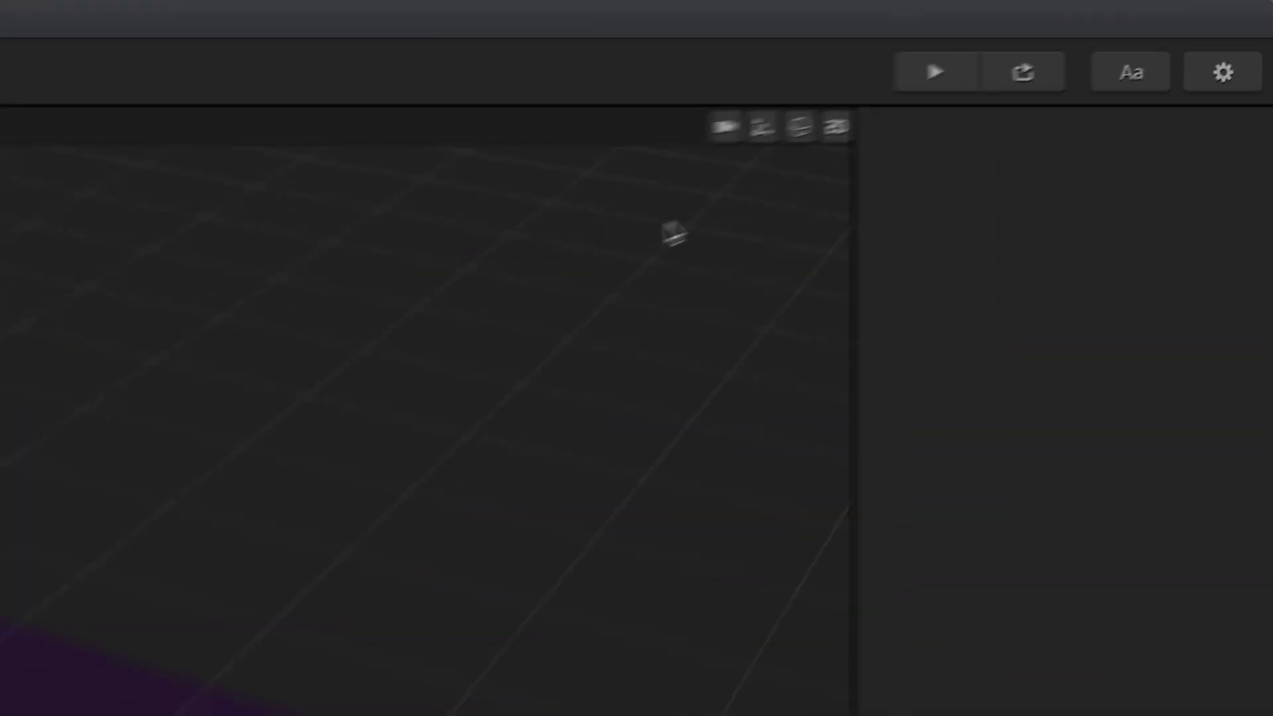
- Switch the viewport to the game camera and orbit it around the red cube
{"action": "left_click", "coordinate": [1065, 47]}
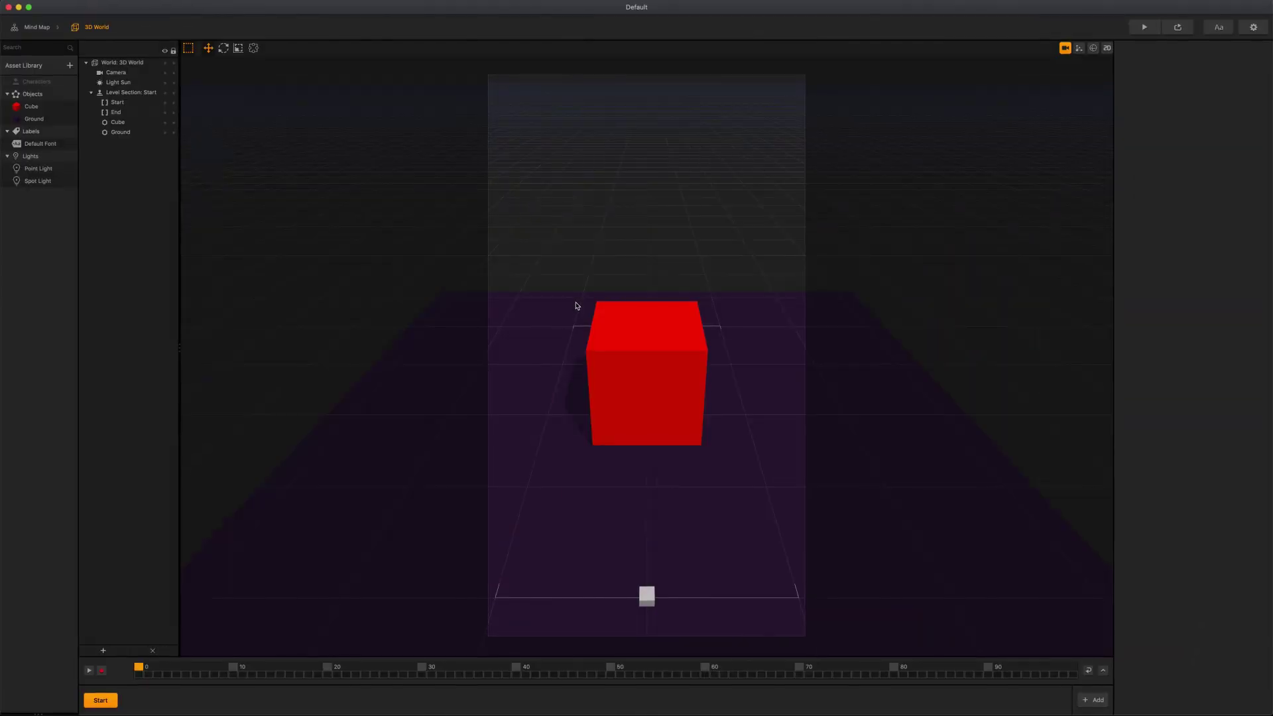
{"action": "left_click_drag", "start_coordinate": [577, 303], "coordinate": [610, 307]}
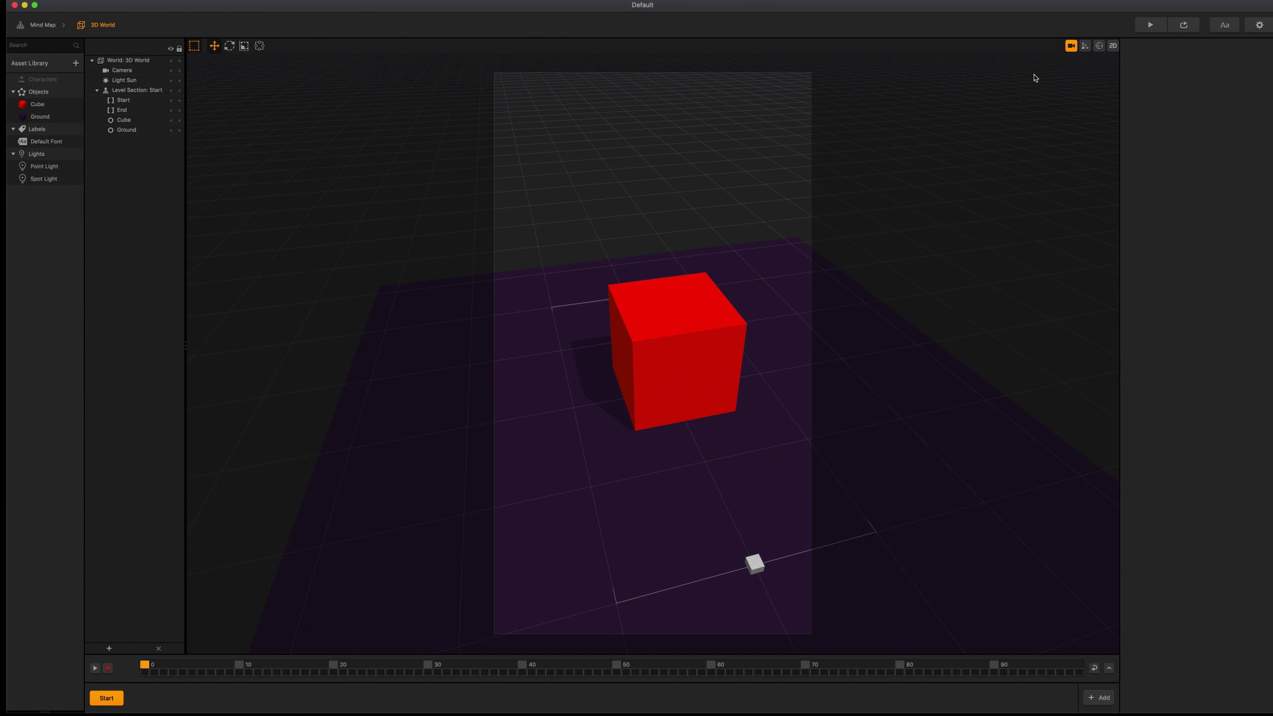
- Leave the camera view, then move the sun light along Z and rotate it to a new angle
{"action": "left_click", "coordinate": [1068, 47]}
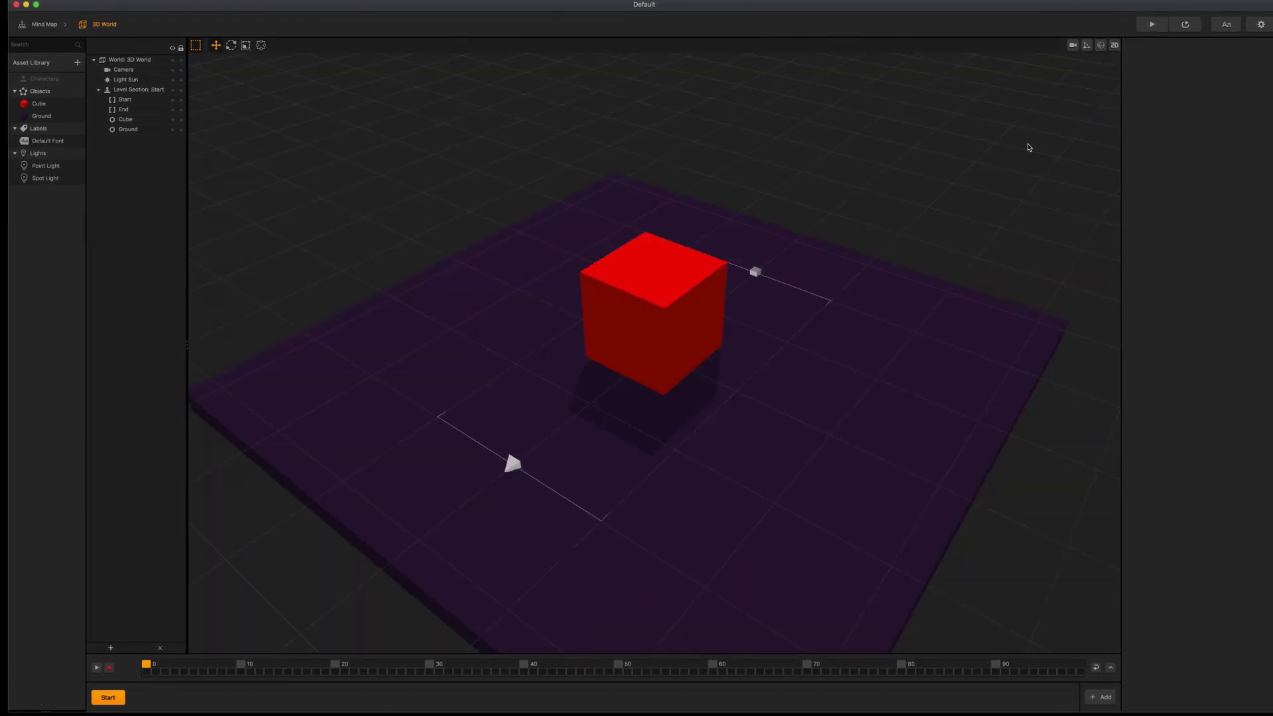
{"action": "double_click", "coordinate": [754, 304]}
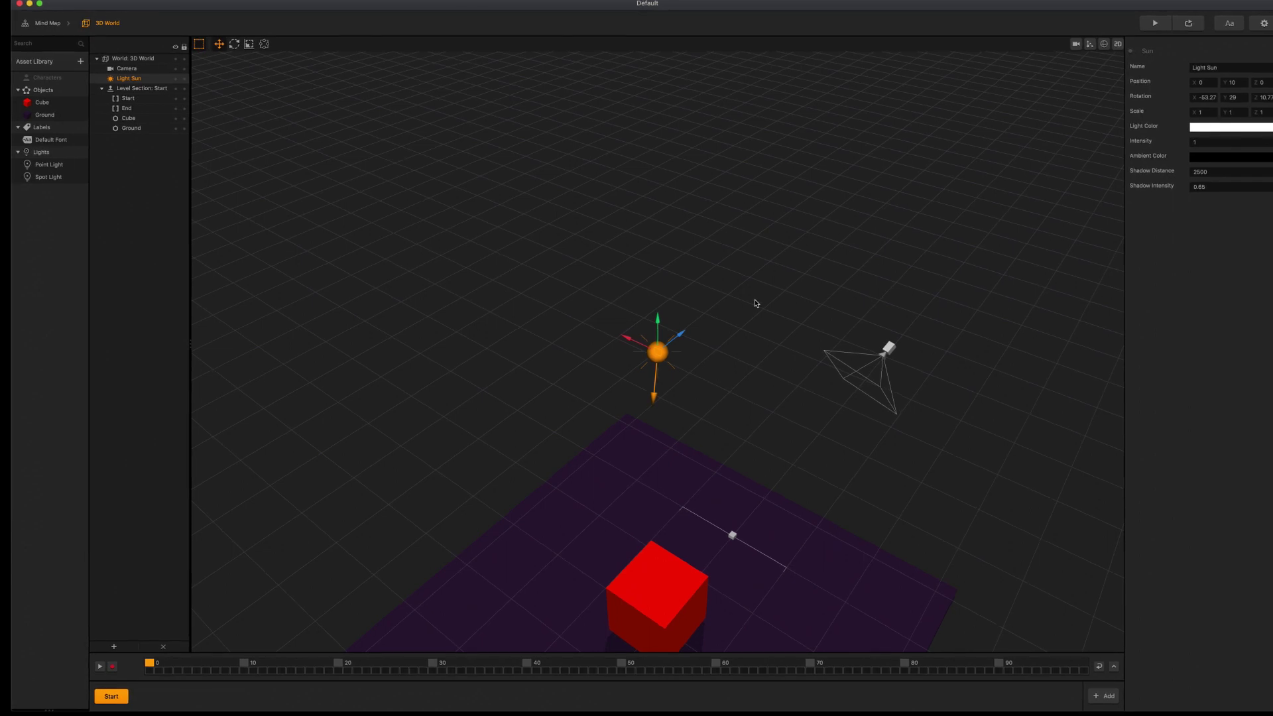
{"action": "left_click_drag", "start_coordinate": [685, 341], "coordinate": [667, 405]}
{"action": "key", "text": "e"}
{"action": "left_click", "coordinate": [781, 386]}
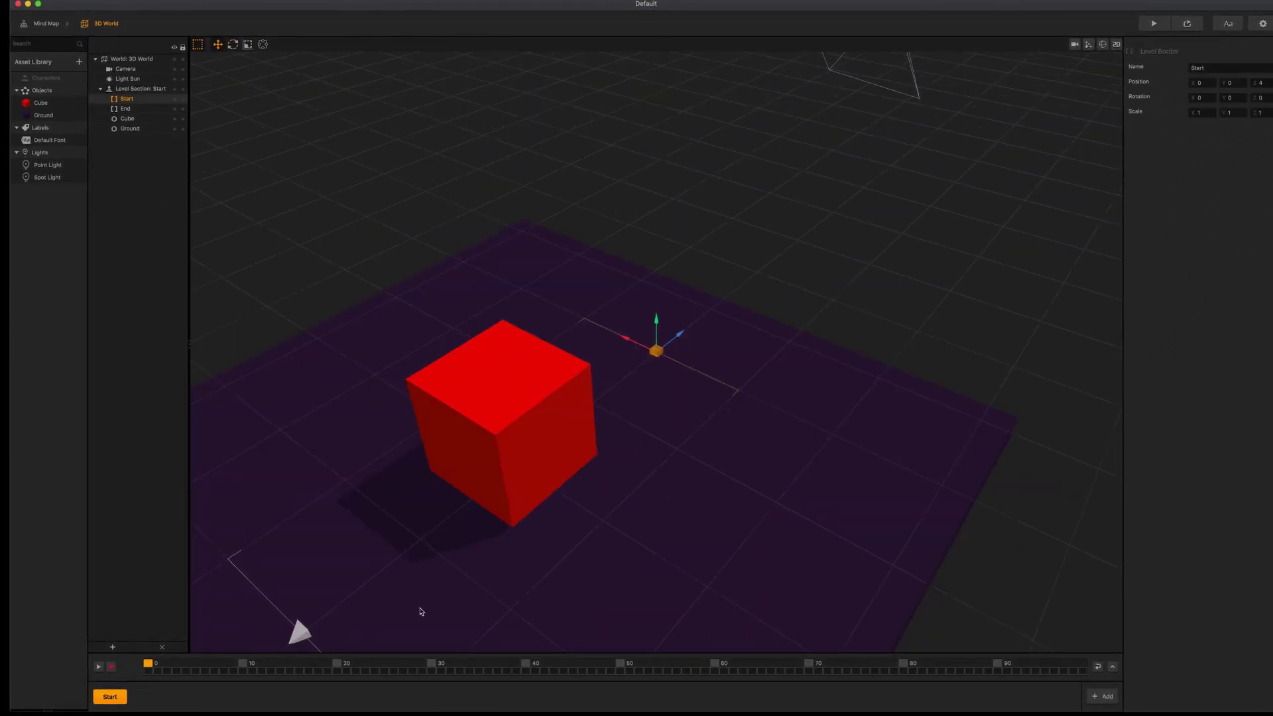
- Drag the End marker farther down the ground and reposition the Start marker near the cube
{"action": "middle_click_drag", "start_coordinate": [372, 603], "coordinate": [518, 483]}
{"action": "left_click", "coordinate": [483, 490]}
{"action": "left_click_drag", "start_coordinate": [514, 470], "coordinate": [467, 512]}
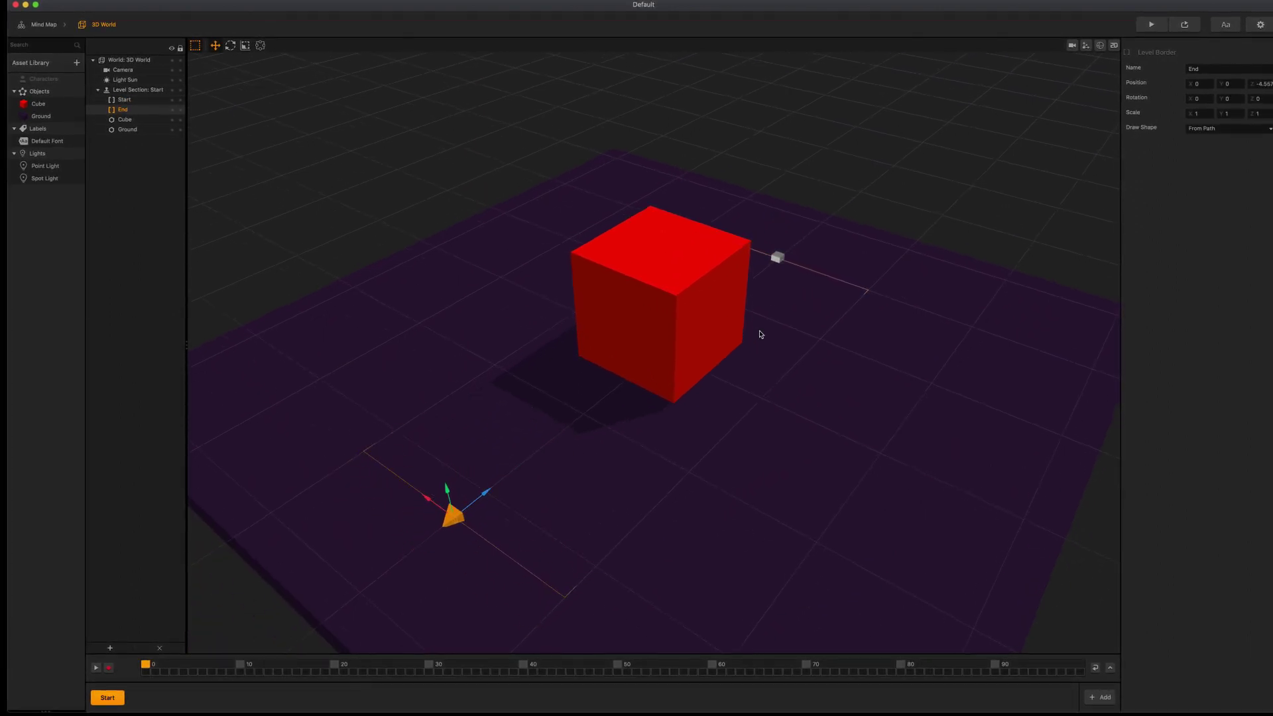
{"action": "left_click", "coordinate": [778, 257]}
{"action": "mouse_move", "coordinate": [789, 256]}
{"action": "left_mouse_down"}
{"action": "mouse_move", "coordinate": [829, 221]}
{"action": "mouse_move", "coordinate": [802, 246]}
{"action": "left_mouse_up"}
{"action": "left_click", "coordinate": [978, 164]}
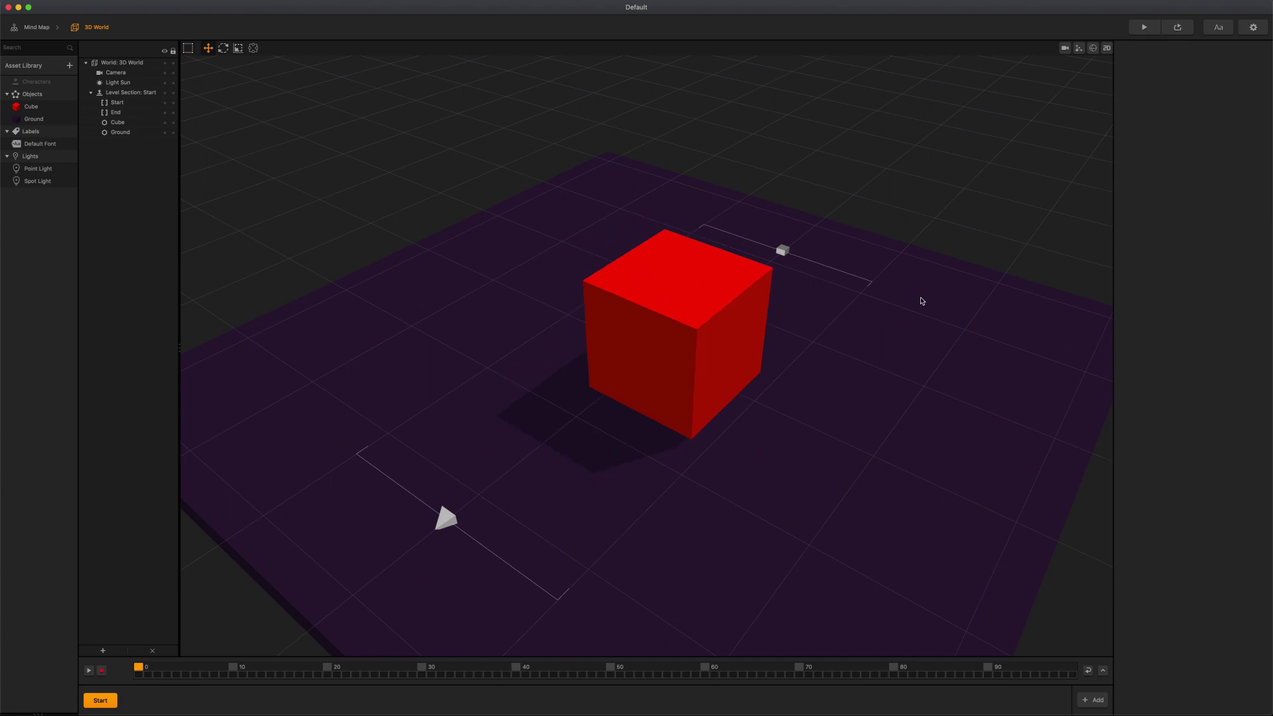
- Box-select every object in the level section, then clear the selection
{"action": "left_click", "coordinate": [187, 47]}
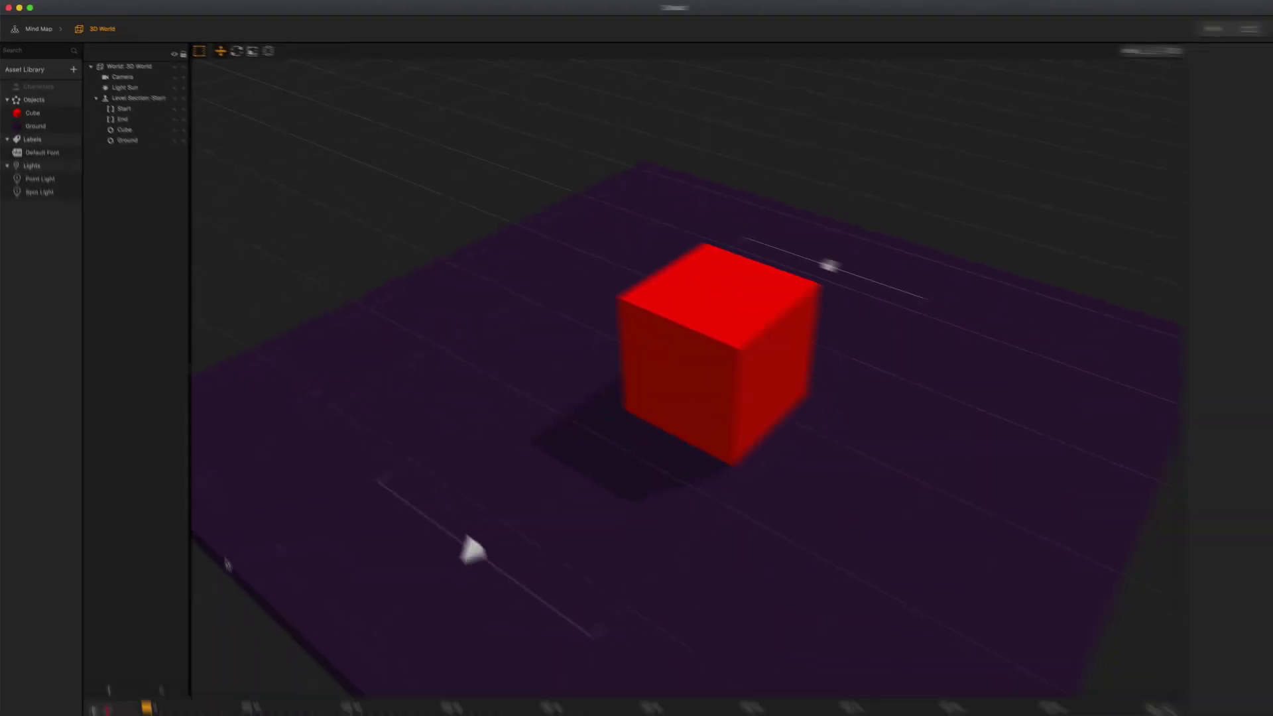
{"action": "left_click_drag", "start_coordinate": [221, 536], "coordinate": [1030, 204]}
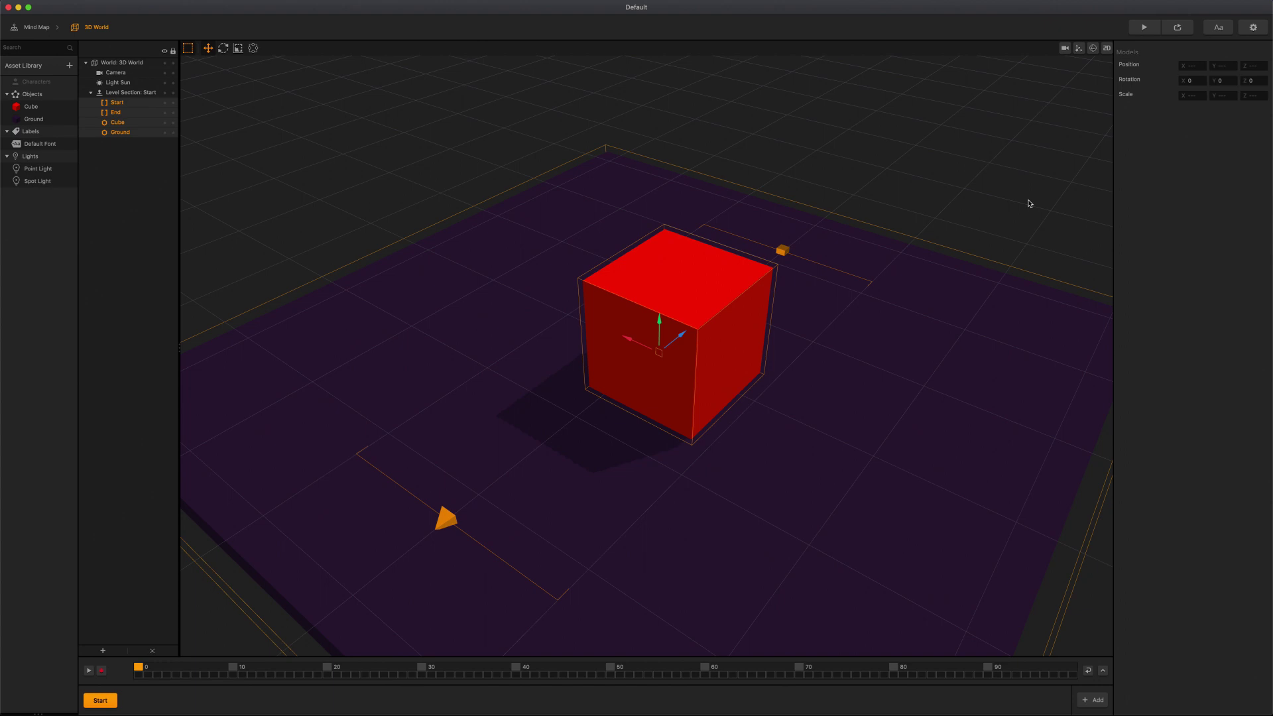
{"action": "left_click", "coordinate": [1030, 204]}
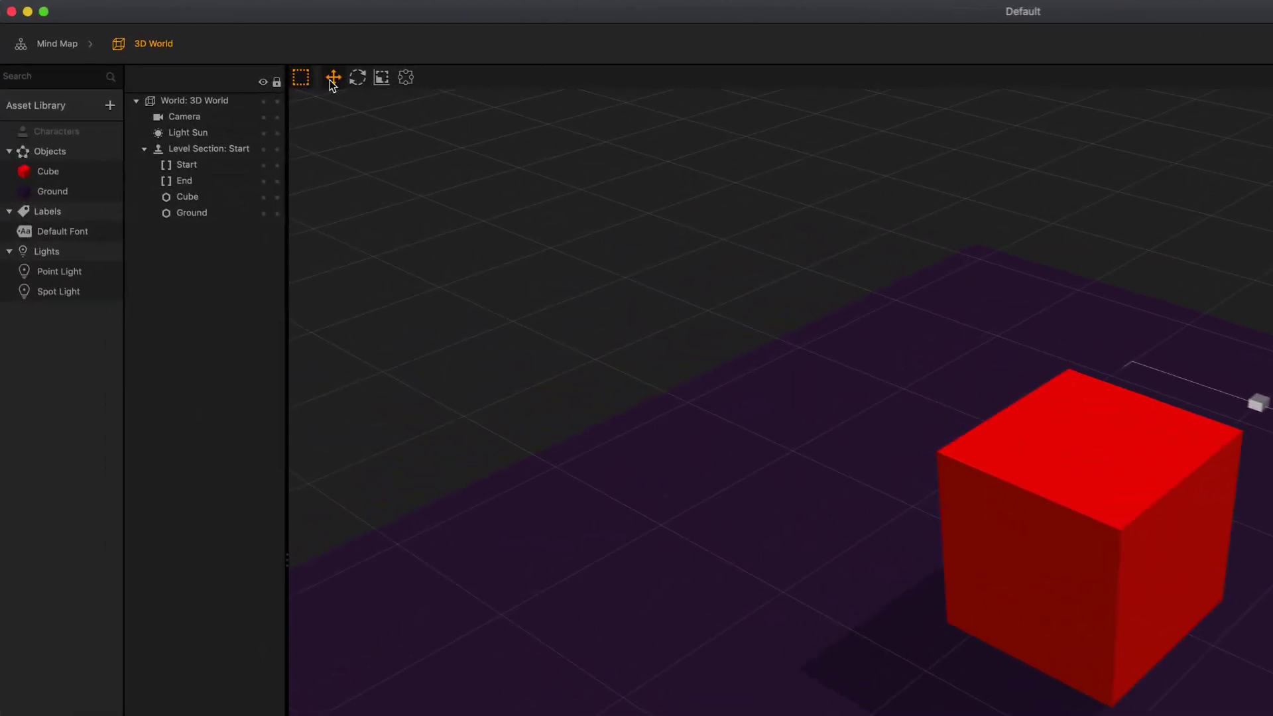
- Move the red cube across the ground to X -0.732, Z -0.378
{"action": "left_click", "coordinate": [1091, 544]}
{"action": "left_click_drag", "start_coordinate": [1132, 513], "coordinate": [1228, 444]}
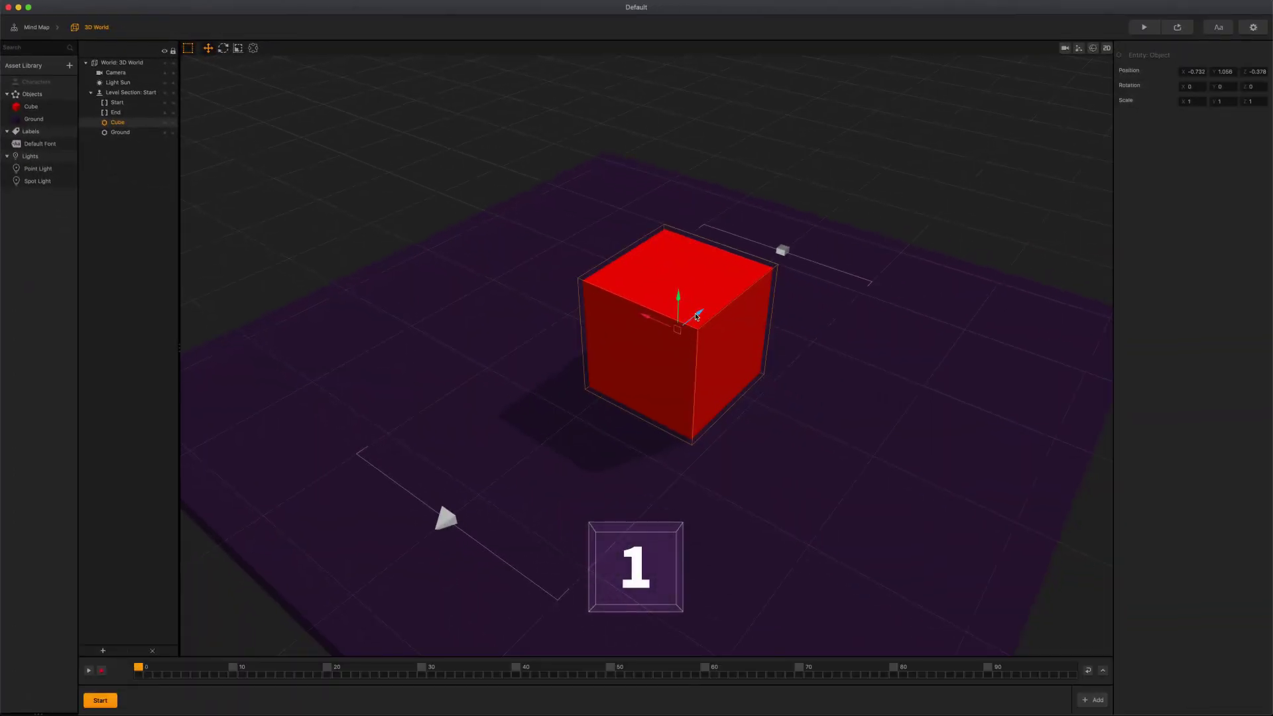
{"action": "left_click_drag", "start_coordinate": [759, 274], "coordinate": [740, 325]}
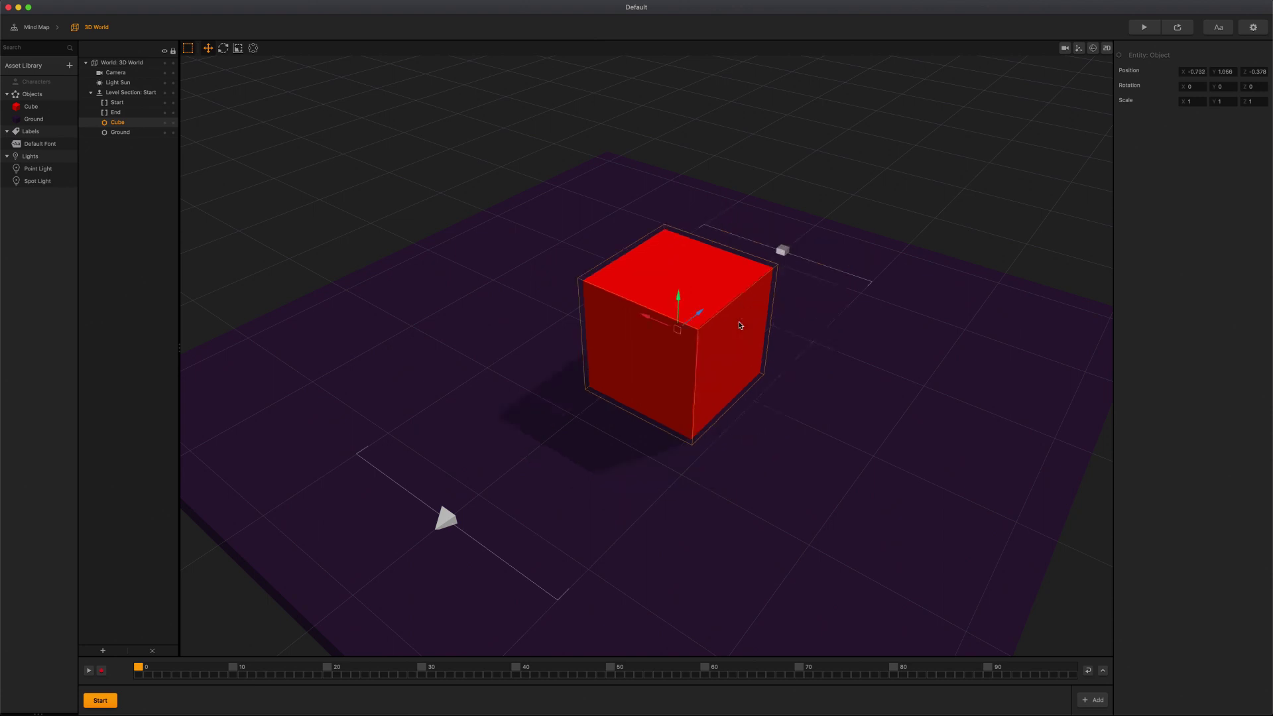
- Tilt the cube with the rotate gizmo, then undo so it stands upright again
{"action": "key", "text": "e"}
{"action": "left_click_drag", "start_coordinate": [715, 338], "coordinate": [748, 338]}
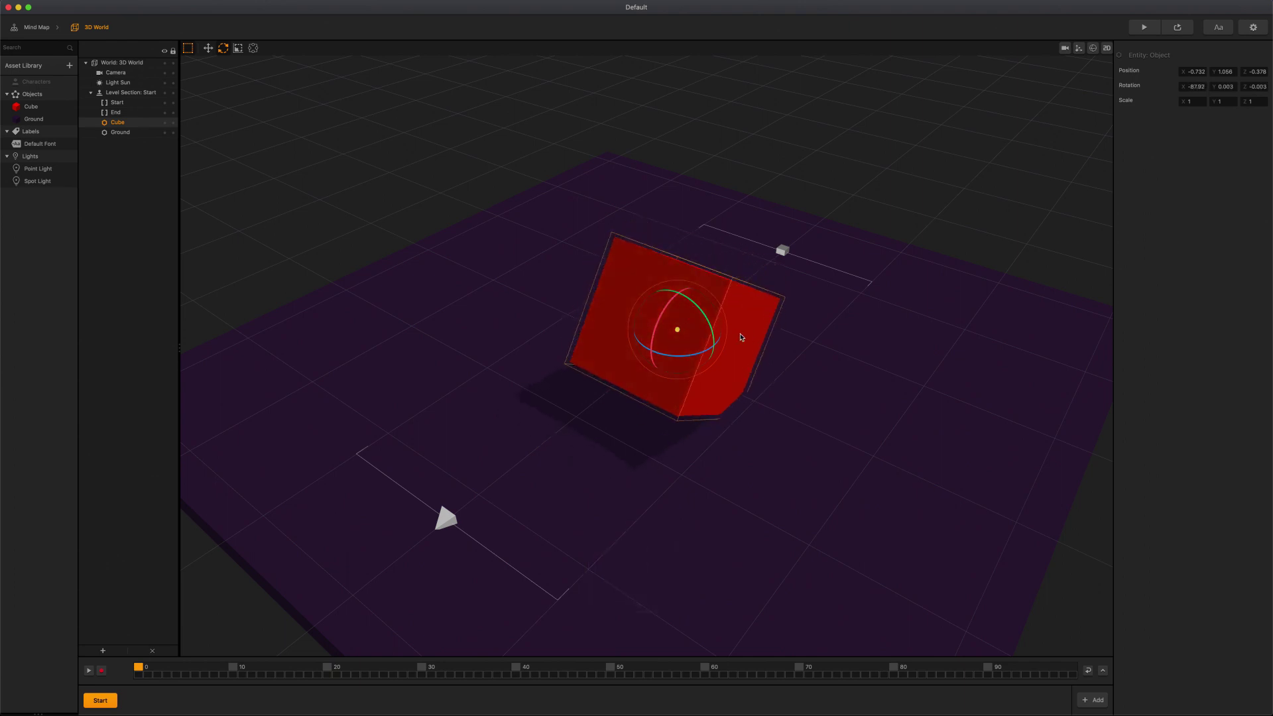
{"action": "key", "text": "super+z"}
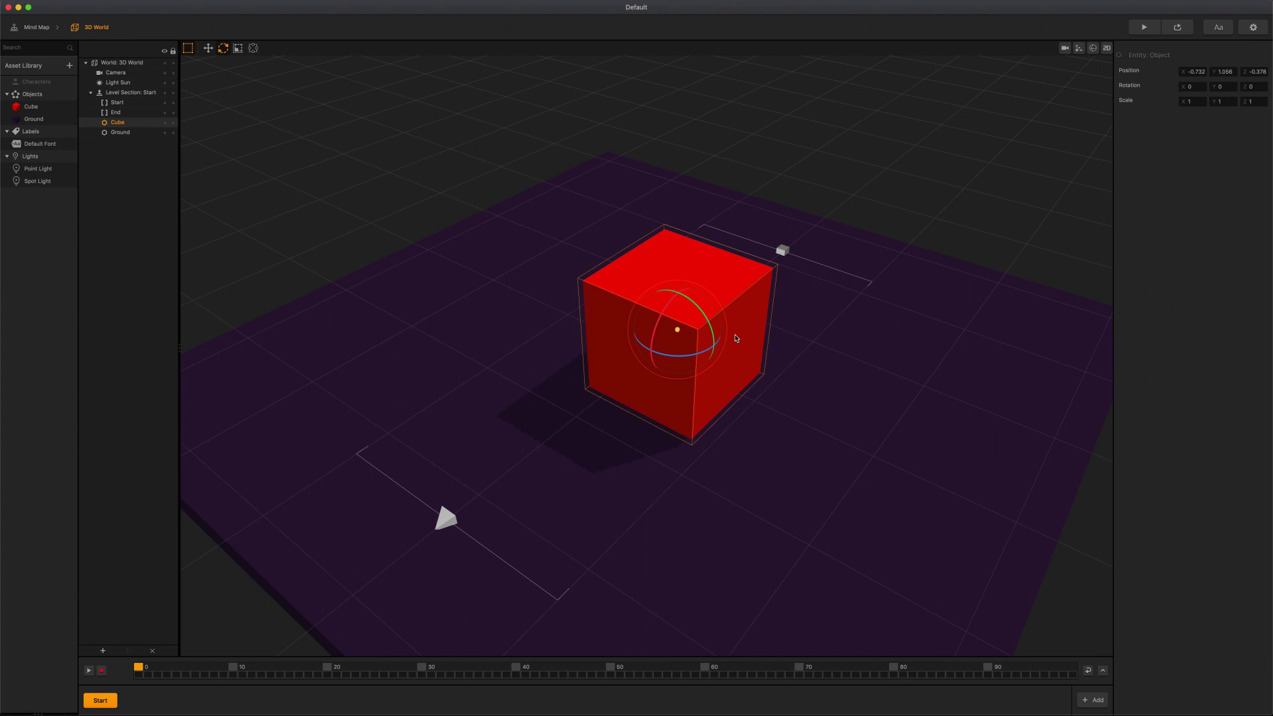
- Stretch the cube along Z with the scale gizmo, then undo back to scale 1
{"action": "key", "text": "r"}
{"action": "mouse_move", "coordinate": [699, 312]}
{"action": "left_mouse_down"}
{"action": "mouse_move", "coordinate": [755, 287]}
{"action": "mouse_move", "coordinate": [663, 323]}
{"action": "mouse_move", "coordinate": [635, 314]}
{"action": "mouse_move", "coordinate": [667, 320]}
{"action": "mouse_move", "coordinate": [683, 219]}
{"action": "mouse_move", "coordinate": [678, 312]}
{"action": "mouse_move", "coordinate": [708, 317]}
{"action": "mouse_move", "coordinate": [691, 327]}
{"action": "left_mouse_up"}
{"action": "key", "text": "super+z"}
{"action": "key", "text": "super+z"}
{"action": "key", "text": "super+z"}
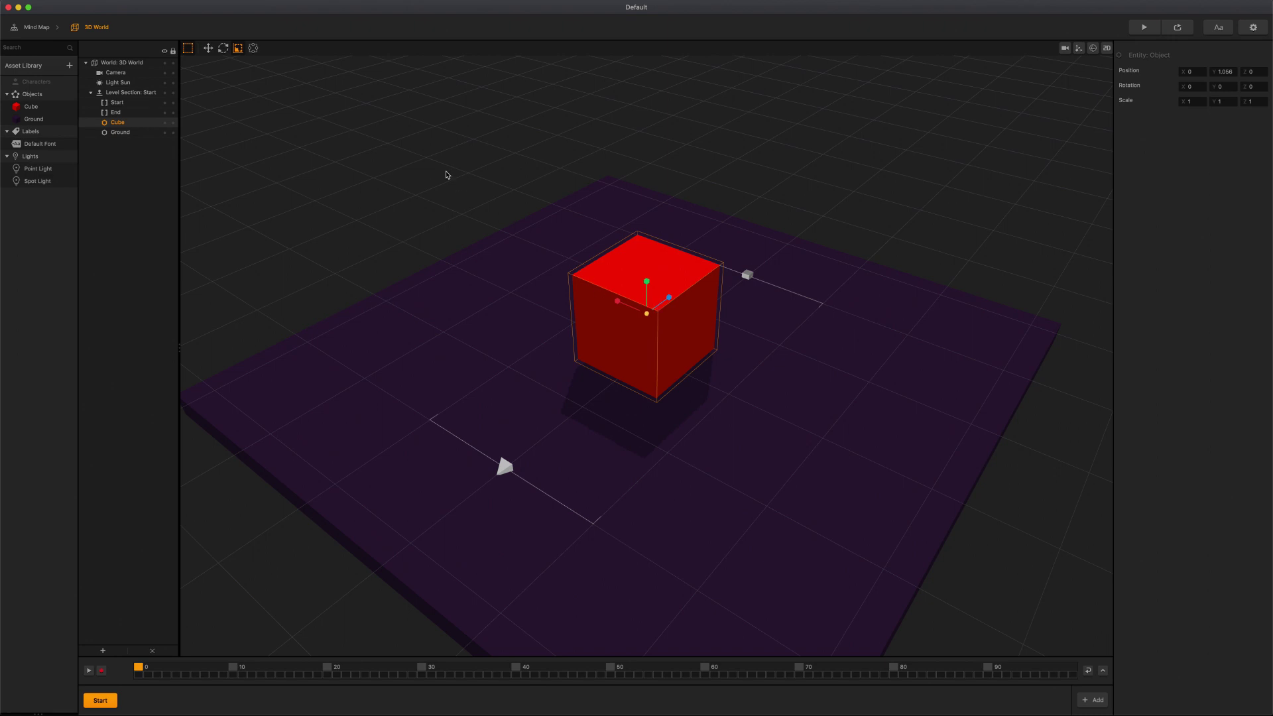
- Make the cube taller by dragging its top face, then undo the height change
{"action": "key", "text": "4"}
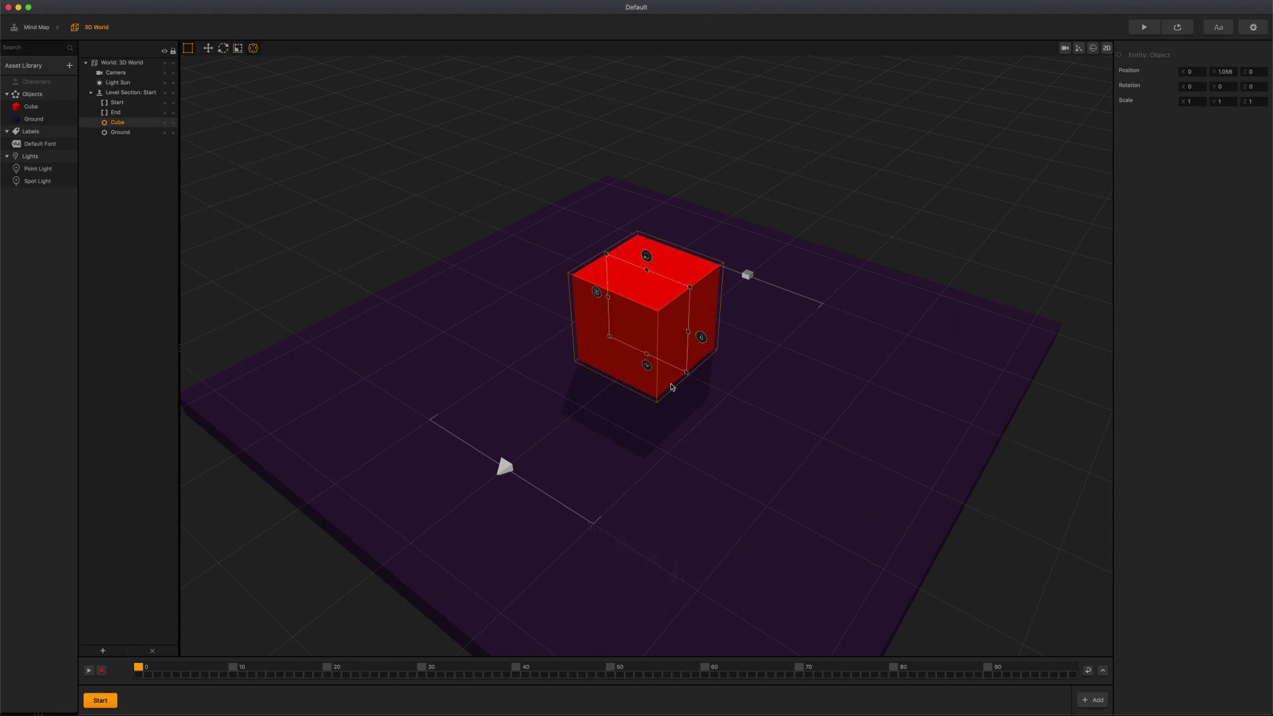
{"action": "left_click_drag", "start_coordinate": [648, 273], "coordinate": [713, 296]}
{"action": "key", "text": "super+z"}
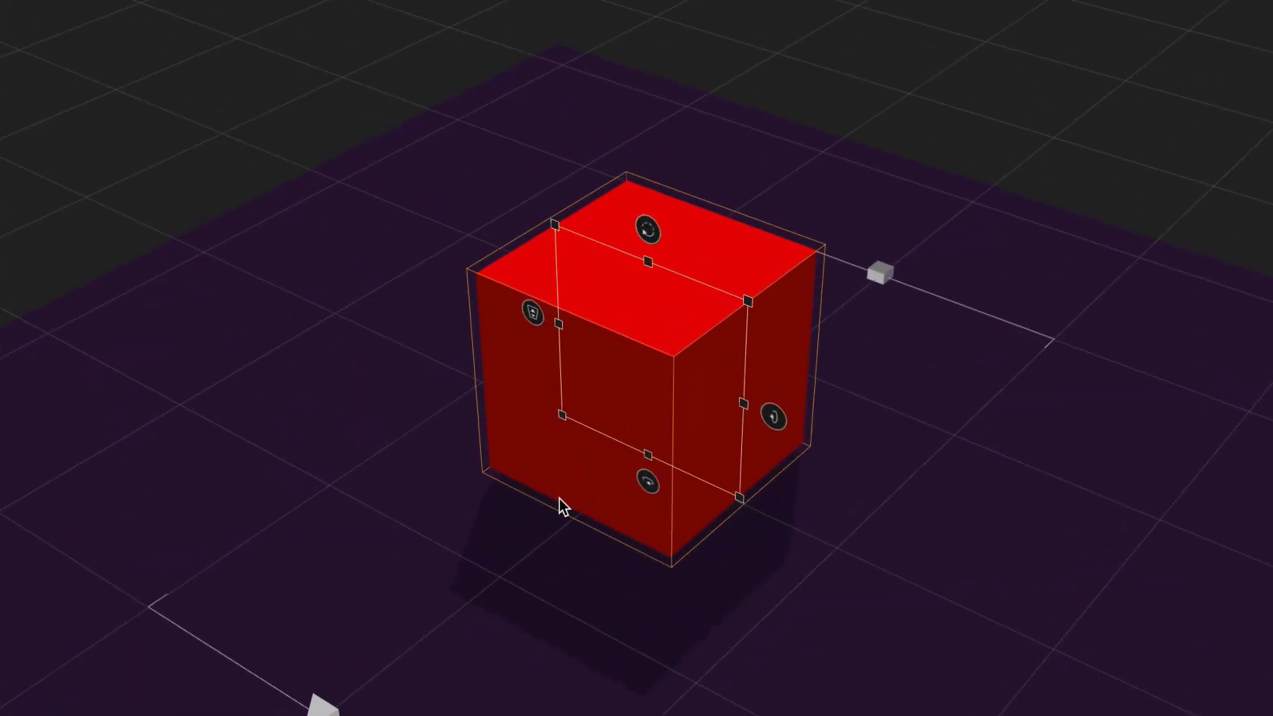
- Tilt, spin and slide the cube around the ground with its gizmo handles
{"action": "left_click_drag", "start_coordinate": [773, 417], "coordinate": [806, 576]}
{"action": "left_click_drag", "start_coordinate": [647, 228], "coordinate": [521, 254]}
{"action": "left_click_drag", "start_coordinate": [644, 482], "coordinate": [441, 709]}
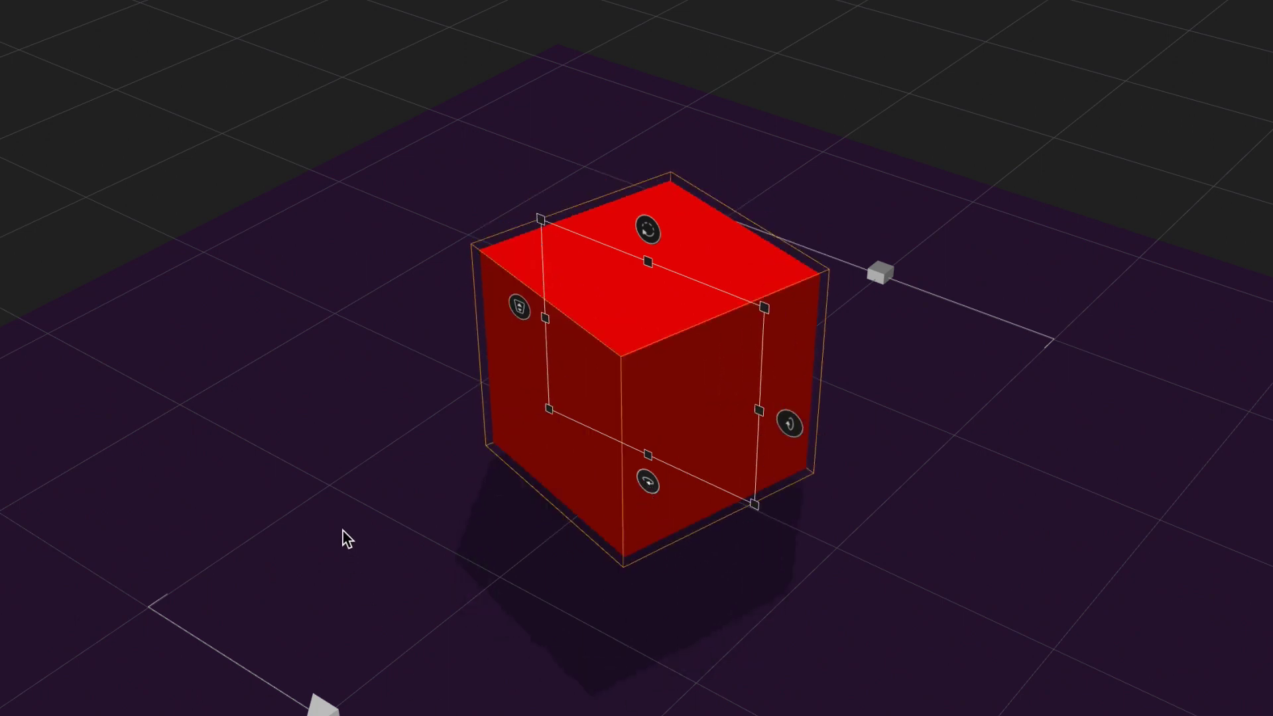
{"action": "left_click_drag", "start_coordinate": [530, 408], "coordinate": [509, 508]}
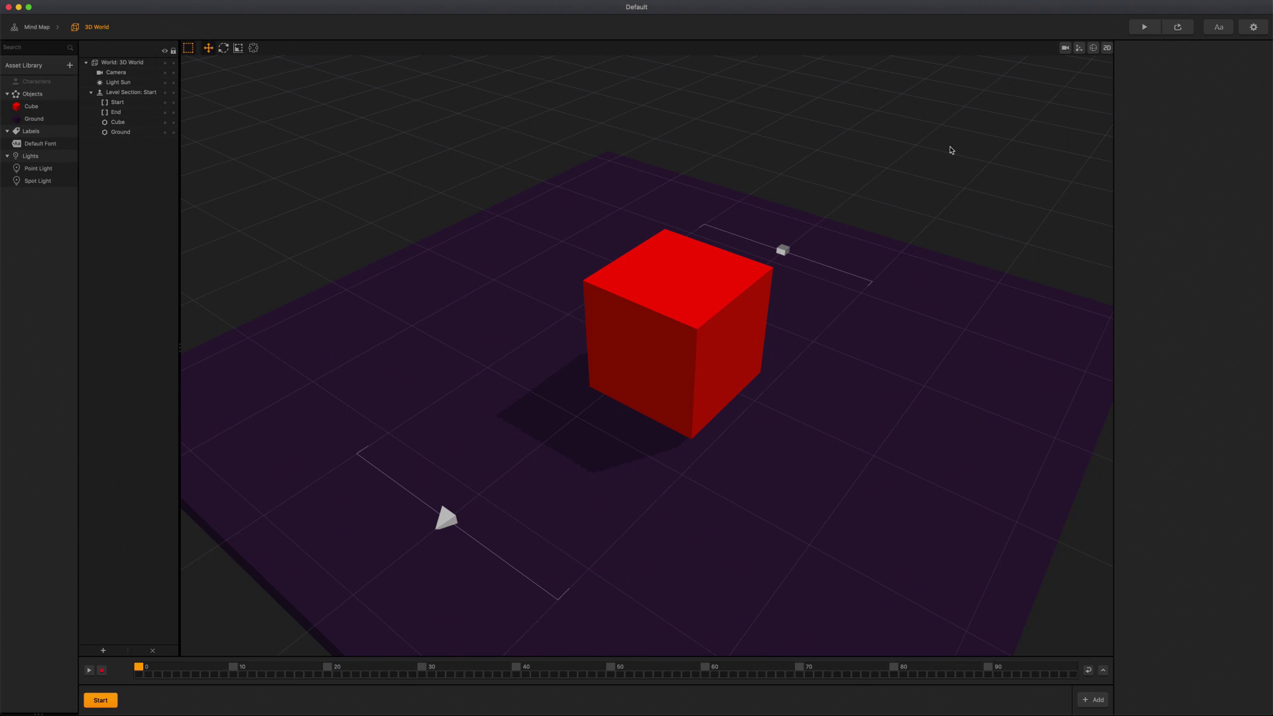
- Look through the game camera, orbit and zoom, then return to the free editor view
{"action": "left_click", "coordinate": [1064, 48]}
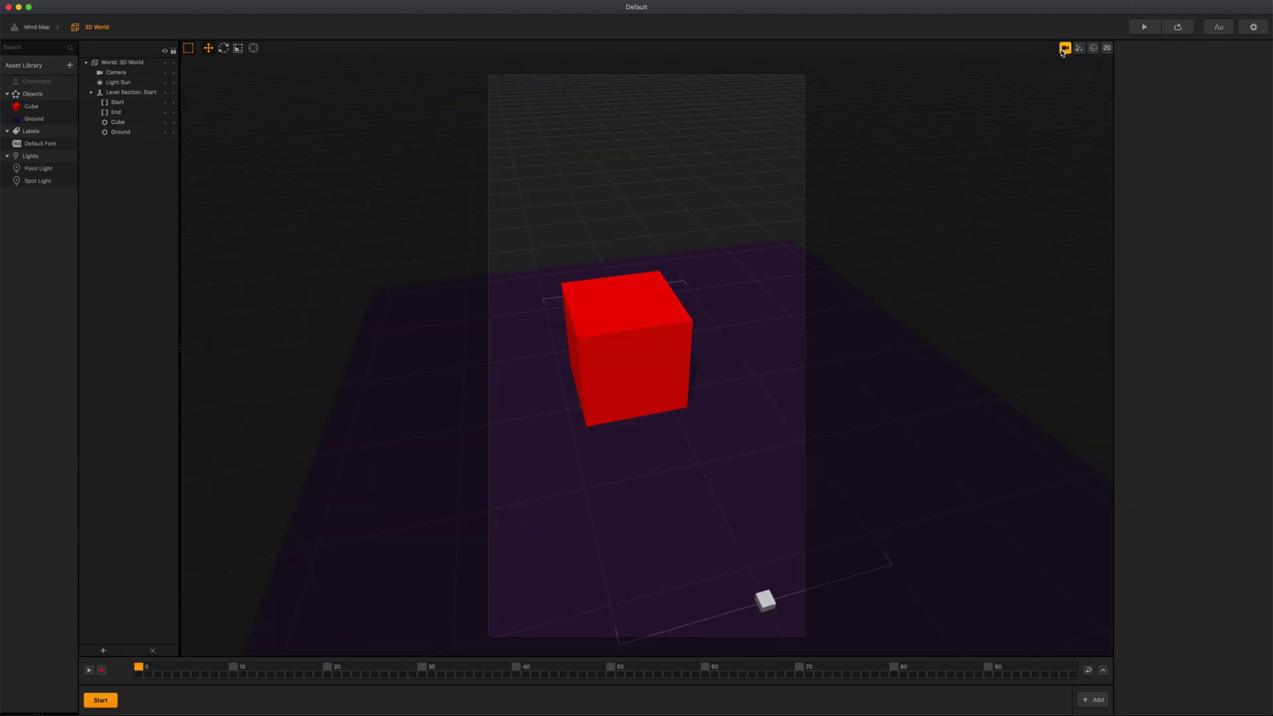
{"action": "middle_click_drag", "start_coordinate": [539, 347], "coordinate": [626, 335]}
{"action": "scroll", "coordinate": [626, 338], "scroll_direction": "up", "scroll_amount": 5}
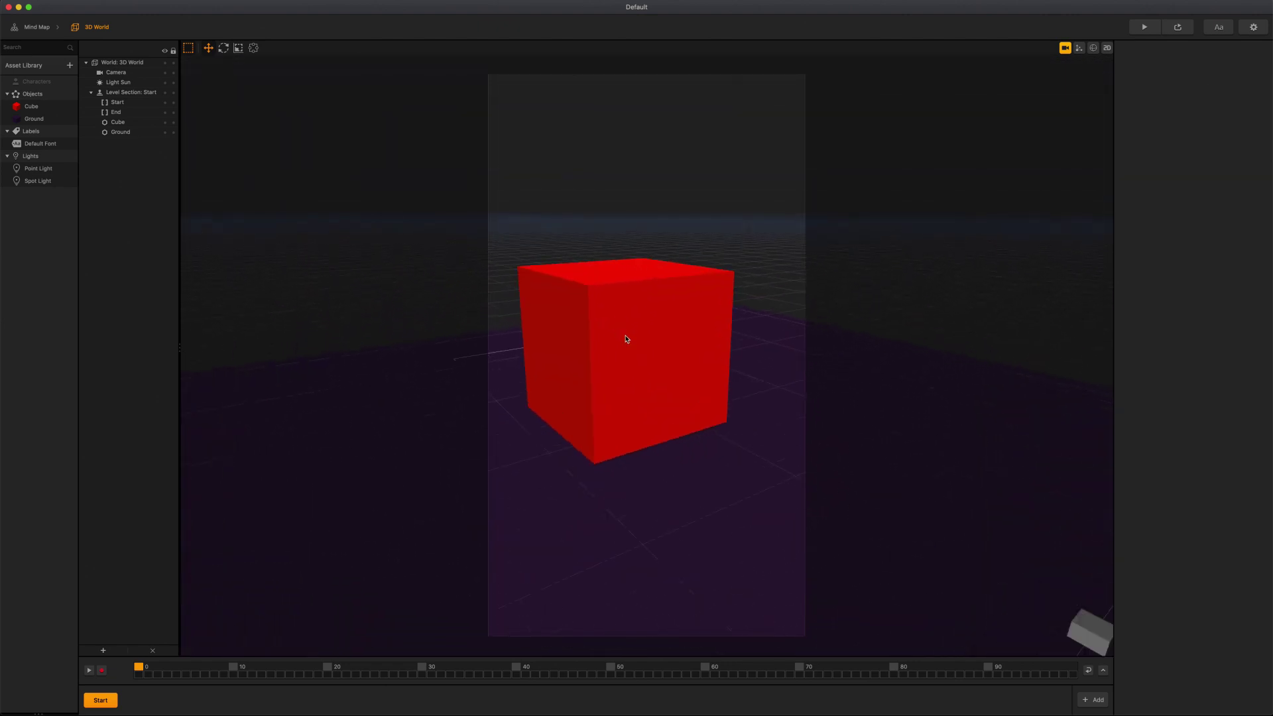
{"action": "scroll", "coordinate": [625, 338], "scroll_direction": "down", "scroll_amount": 5}
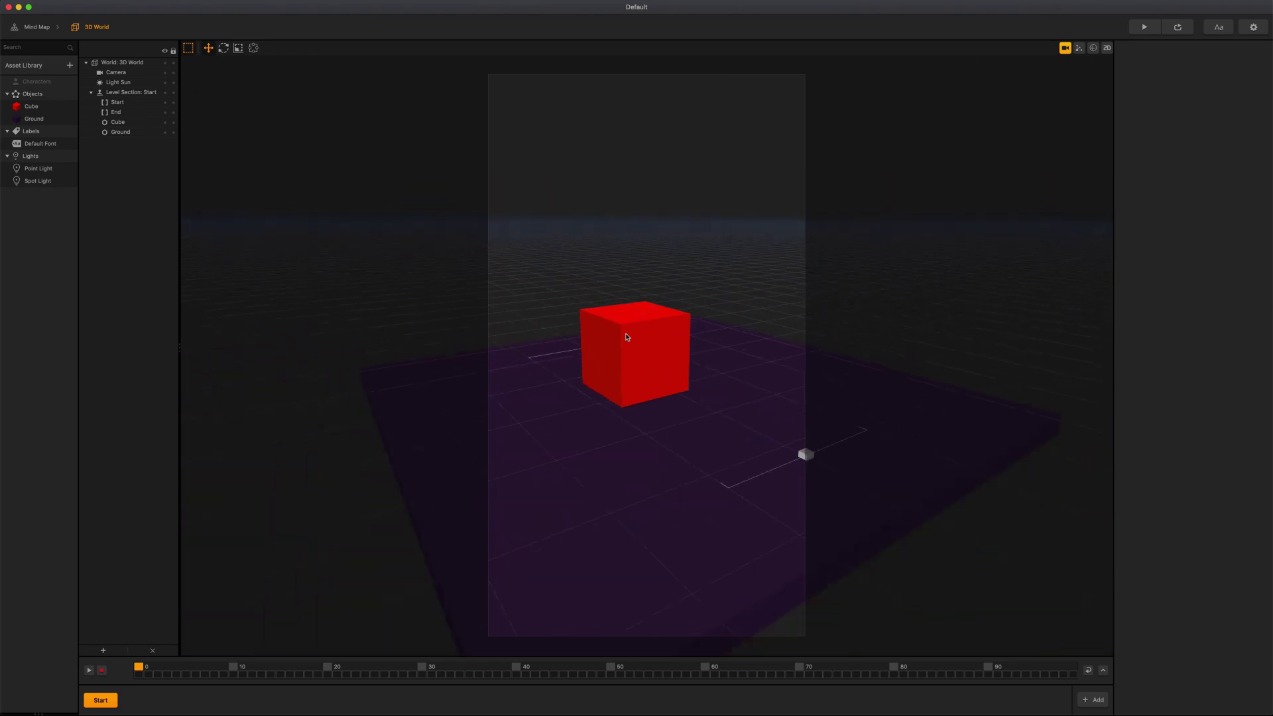
{"action": "left_click", "coordinate": [1065, 48]}
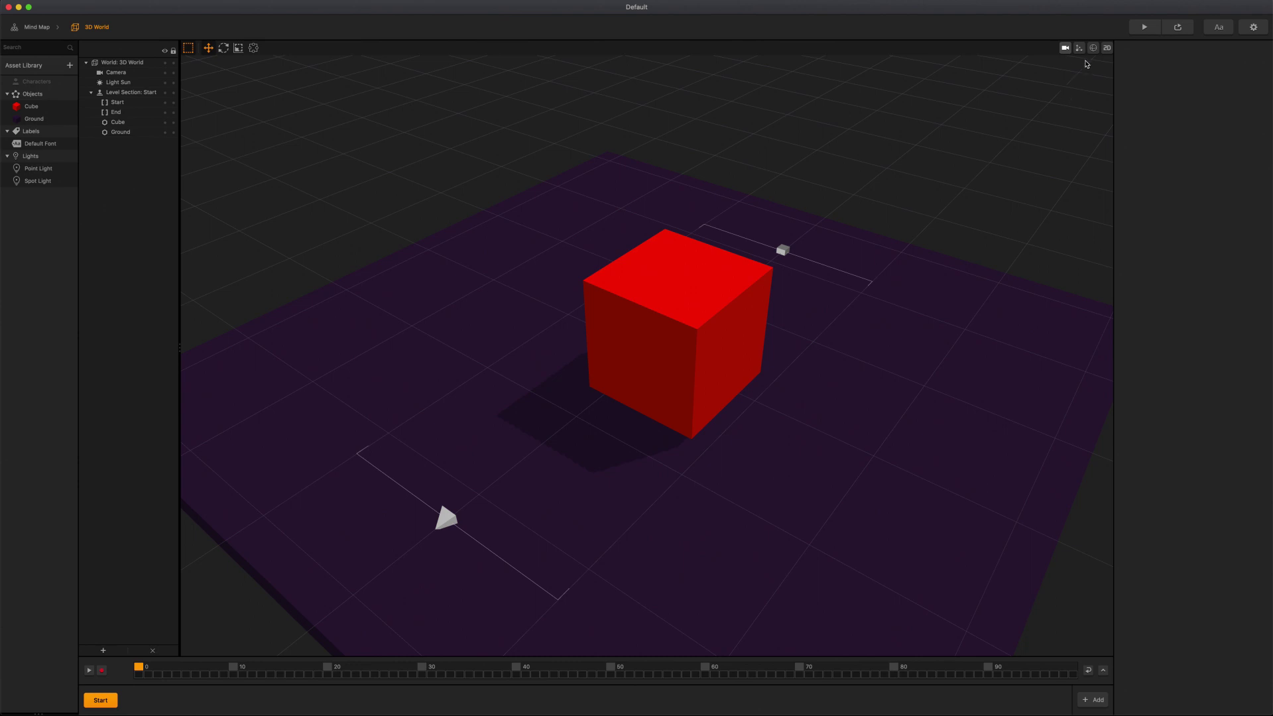
{"action": "left_click", "coordinate": [1080, 48]}
- Raise the red cube upward with the Y gizmo, then deselect it
{"action": "left_click", "coordinate": [701, 284]}
{"action": "left_click_drag", "start_coordinate": [682, 296], "coordinate": [907, 219]}
{"action": "left_click", "coordinate": [961, 186]}
{"action": "scroll", "coordinate": [942, 195], "scroll_direction": "down", "scroll_amount": 3}
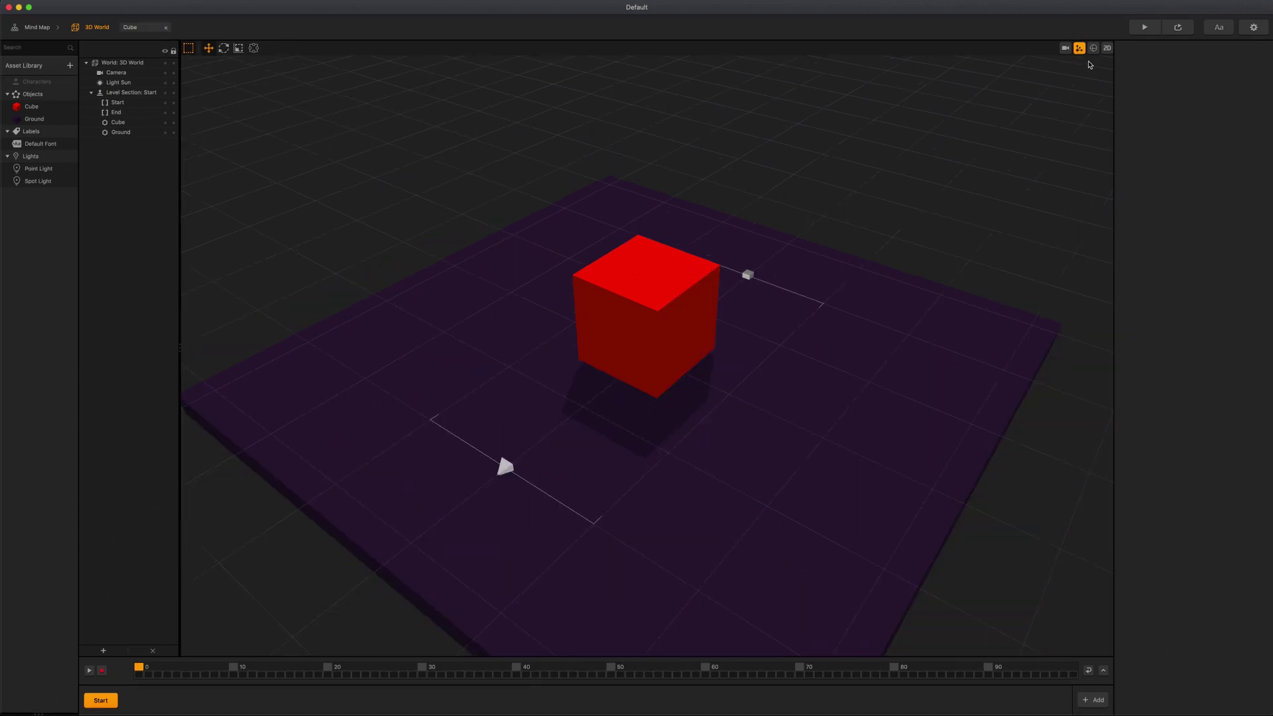
- Turn on Start physics for the cube and shift and rotate its collision box, undoing the rotation
{"action": "left_click", "coordinate": [1095, 48]}
{"action": "left_click", "coordinate": [698, 307]}
{"action": "left_click_drag", "start_coordinate": [670, 301], "coordinate": [630, 256]}
{"action": "key", "text": "e"}
{"action": "left_click_drag", "start_coordinate": [677, 302], "coordinate": [662, 292]}
{"action": "key", "text": "super+z"}
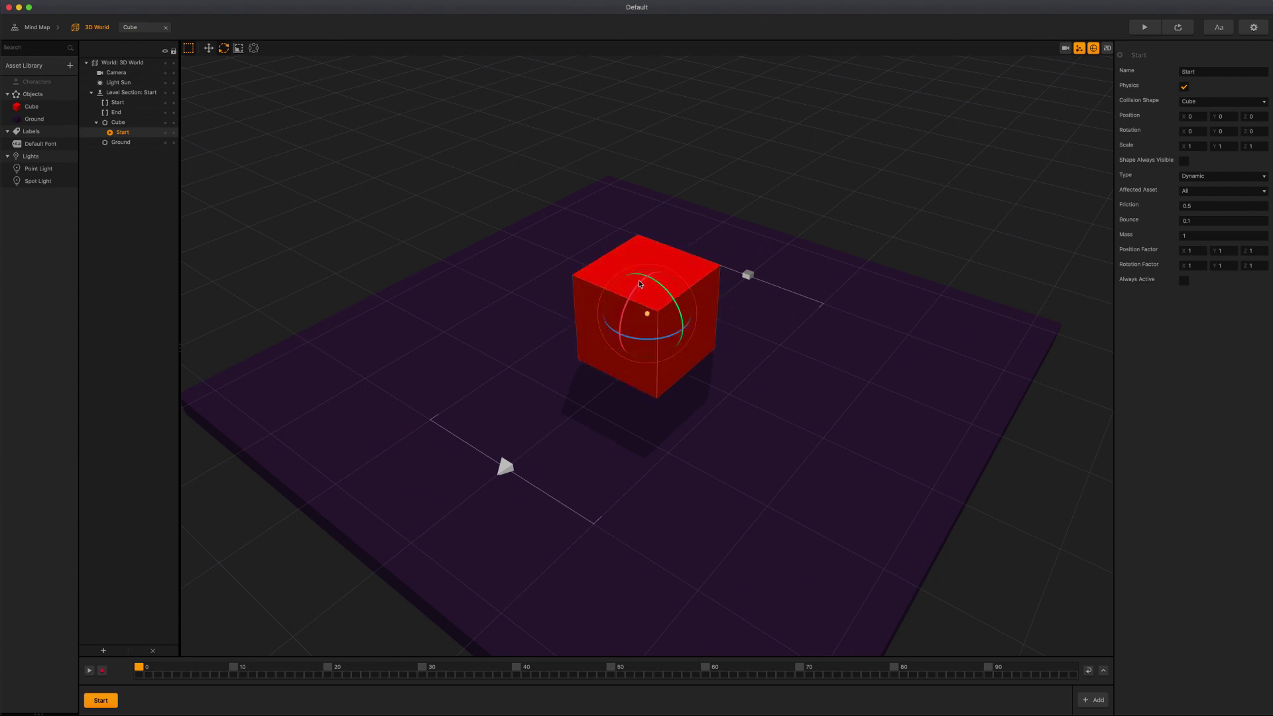
- Stretch the collision box and undo it, then toggle the flat front view and back to 3D
{"action": "key", "text": "r"}
{"action": "left_click_drag", "start_coordinate": [652, 306], "coordinate": [689, 296]}
{"action": "key", "text": "super+z"}
{"action": "key", "text": "super+z"}
{"action": "key", "text": "super+z"}
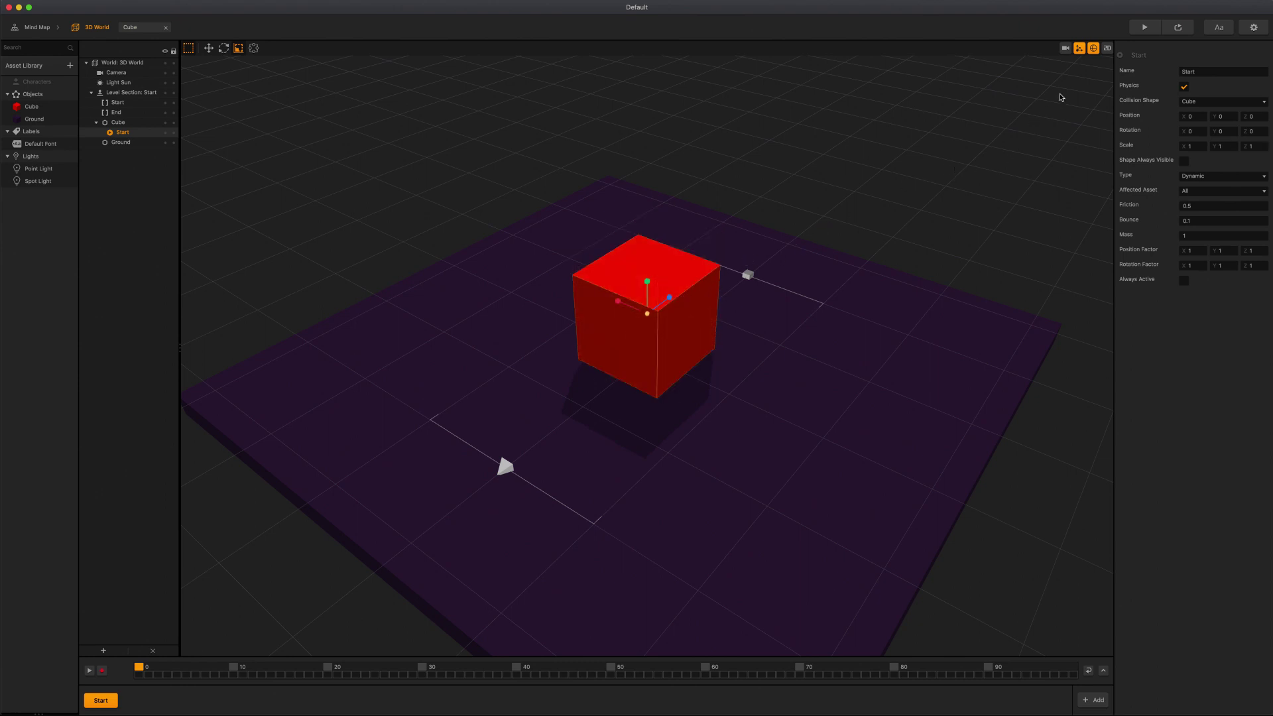
{"action": "left_click", "coordinate": [1107, 49]}
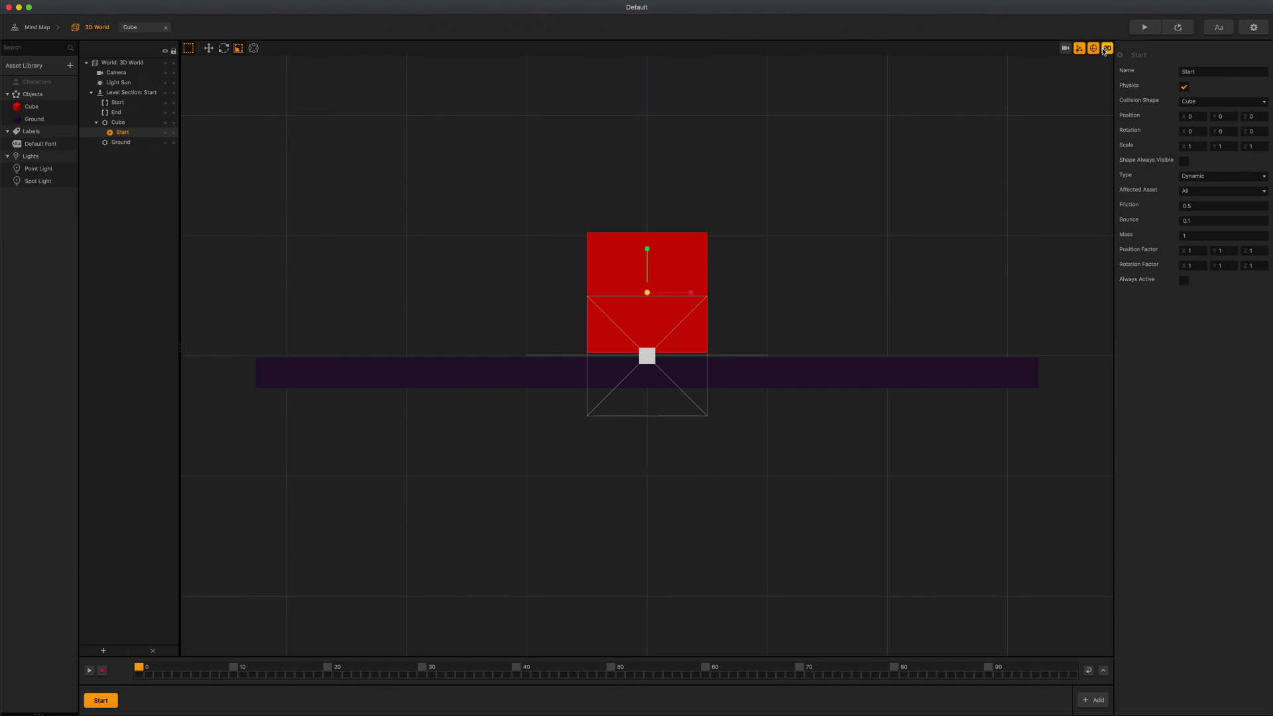
{"action": "left_click", "coordinate": [1106, 50]}
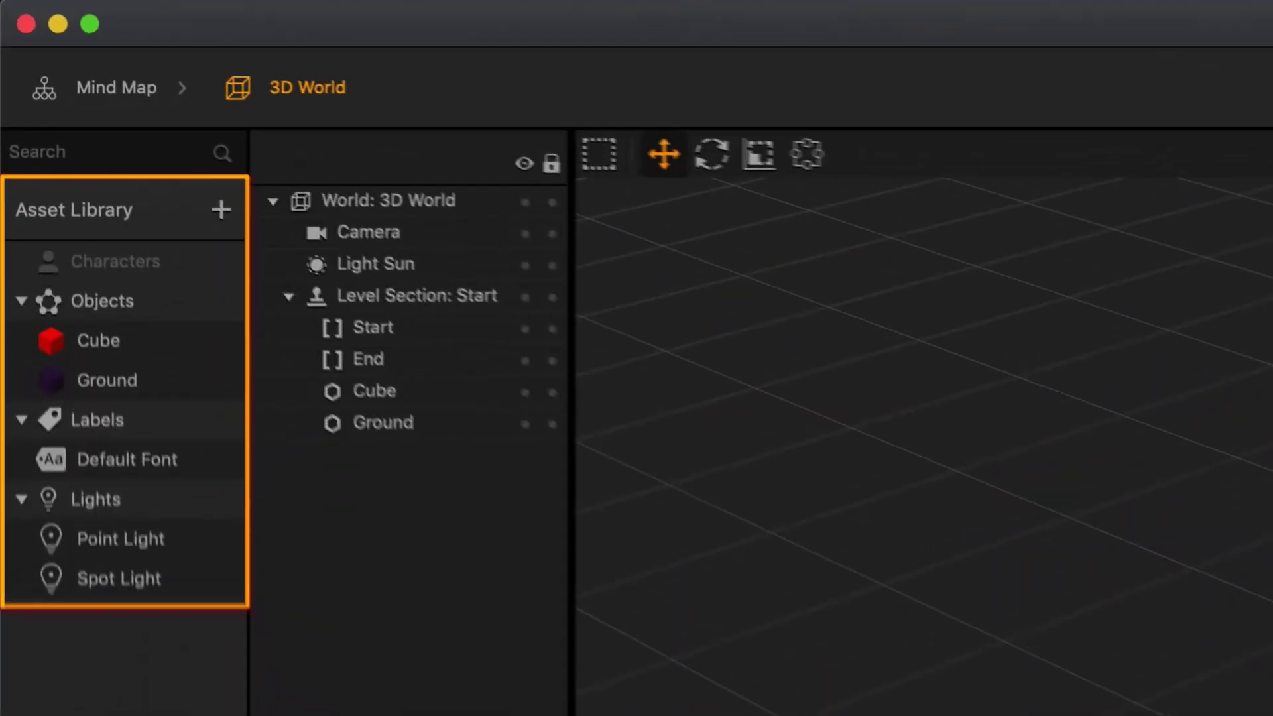
- Add the Cone shape from the Shapes list to the asset library
{"action": "left_click", "coordinate": [121, 217]}
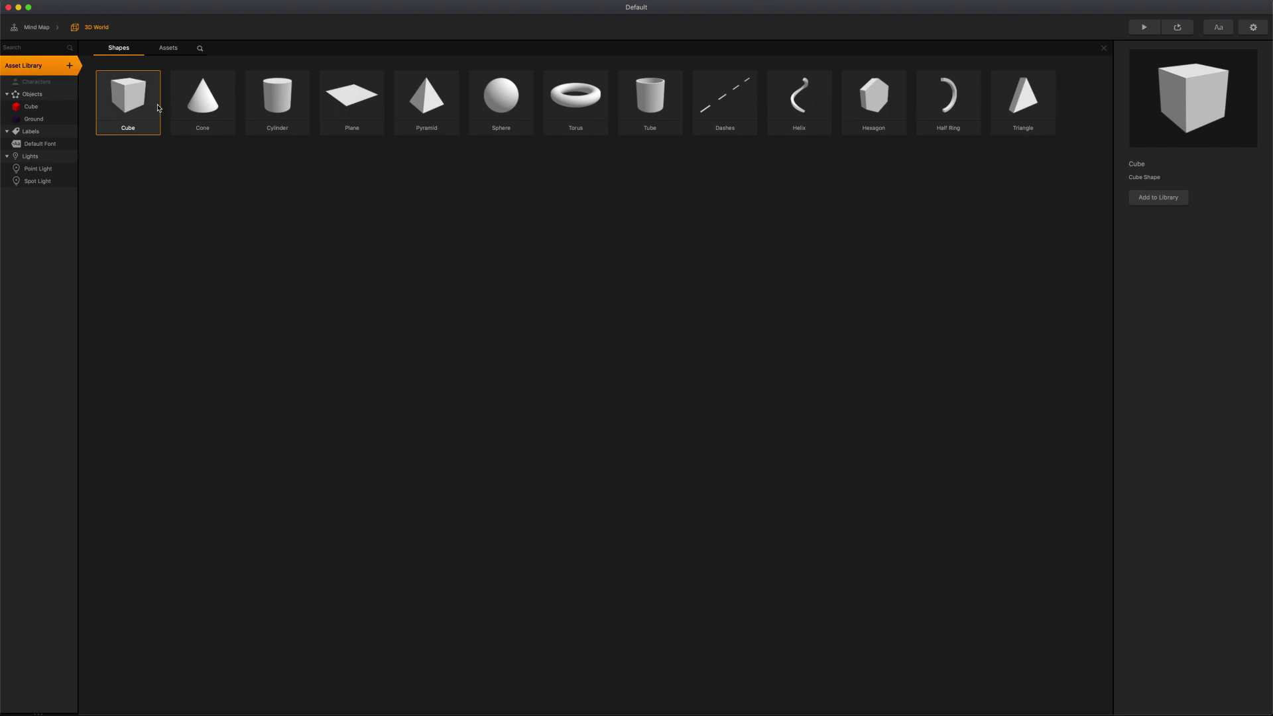
{"action": "left_click", "coordinate": [212, 113]}
{"action": "double_click", "coordinate": [213, 113]}
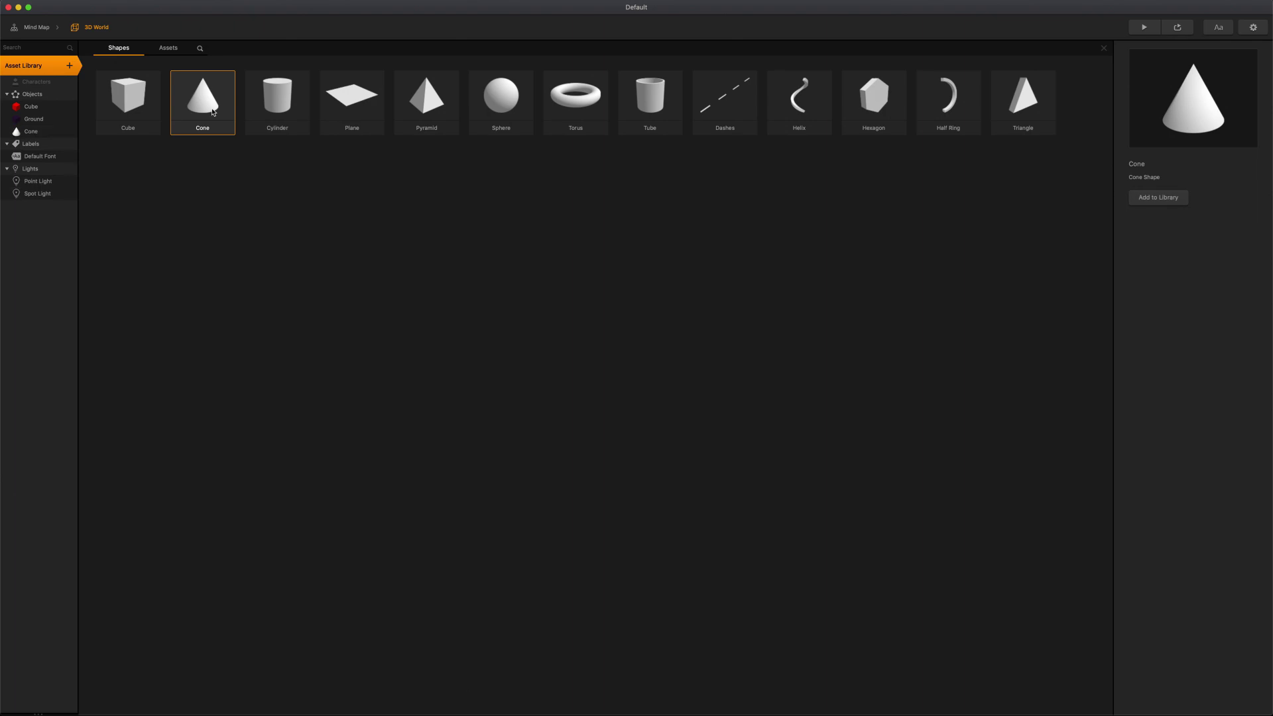
- Preview the Point, Coin and Hoop game assets, then close the asset browser
{"action": "left_click", "coordinate": [165, 48]}
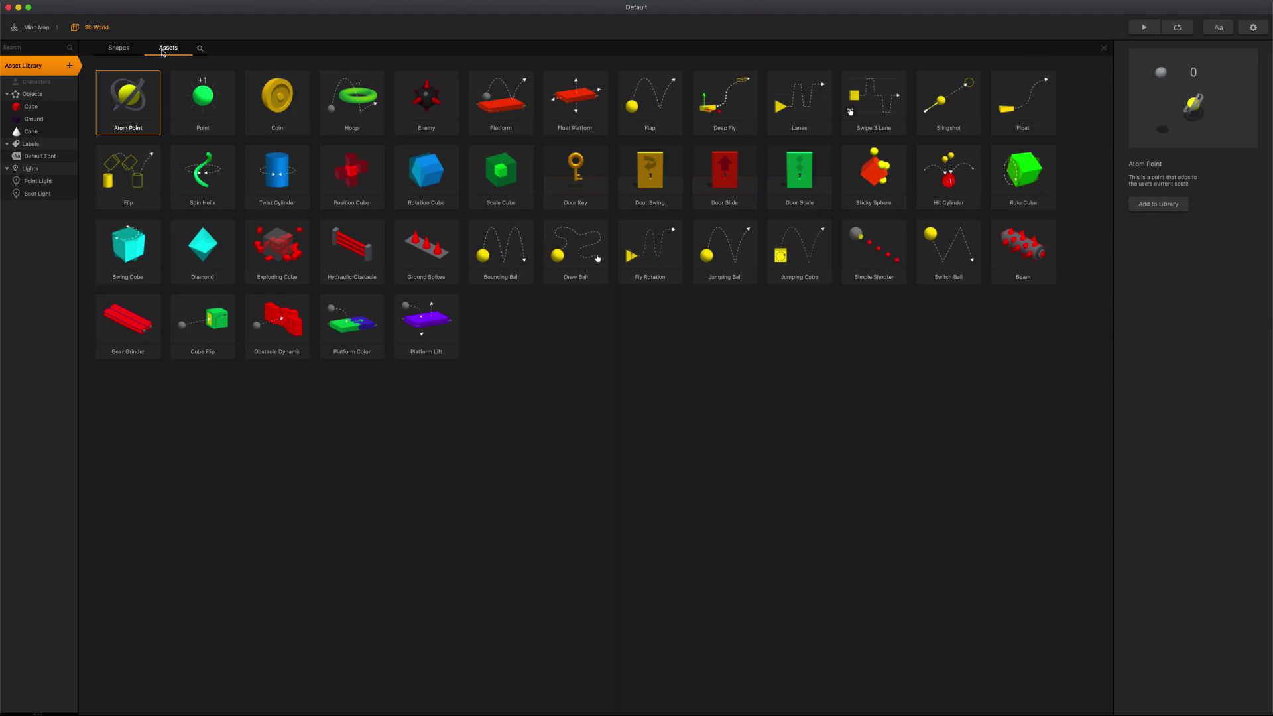
{"action": "left_click", "coordinate": [188, 104]}
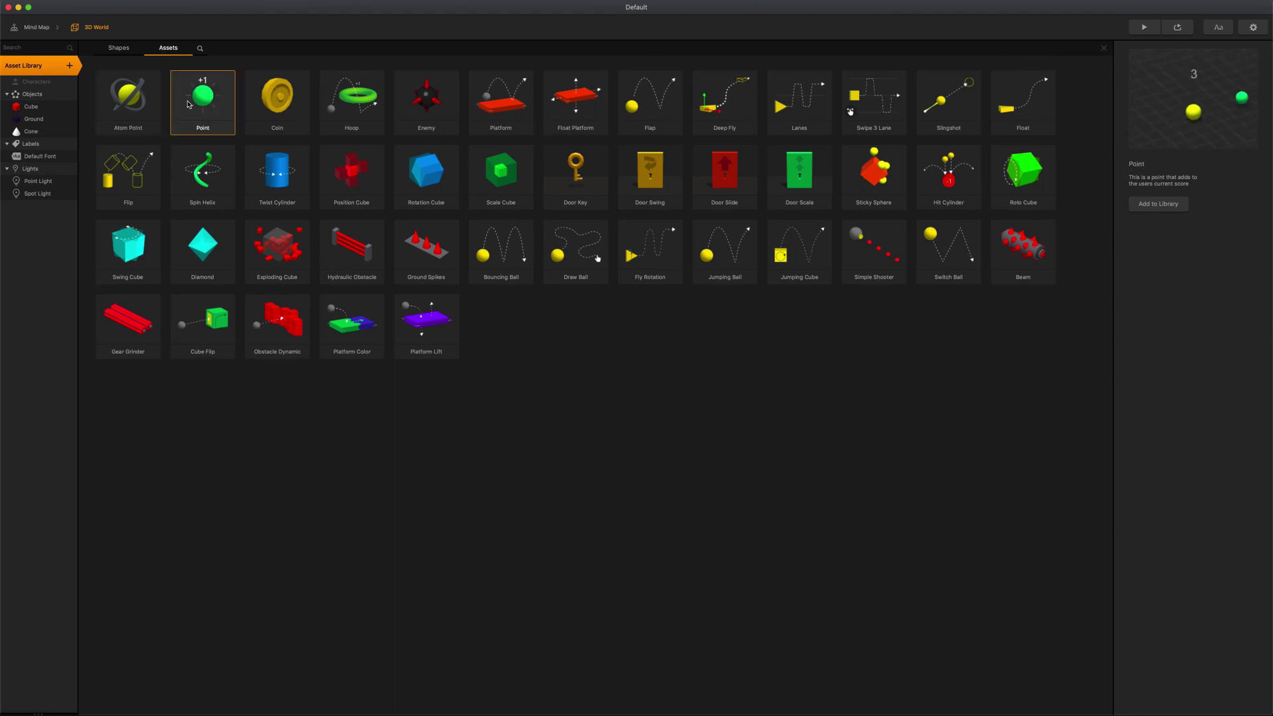
{"action": "left_click", "coordinate": [295, 110]}
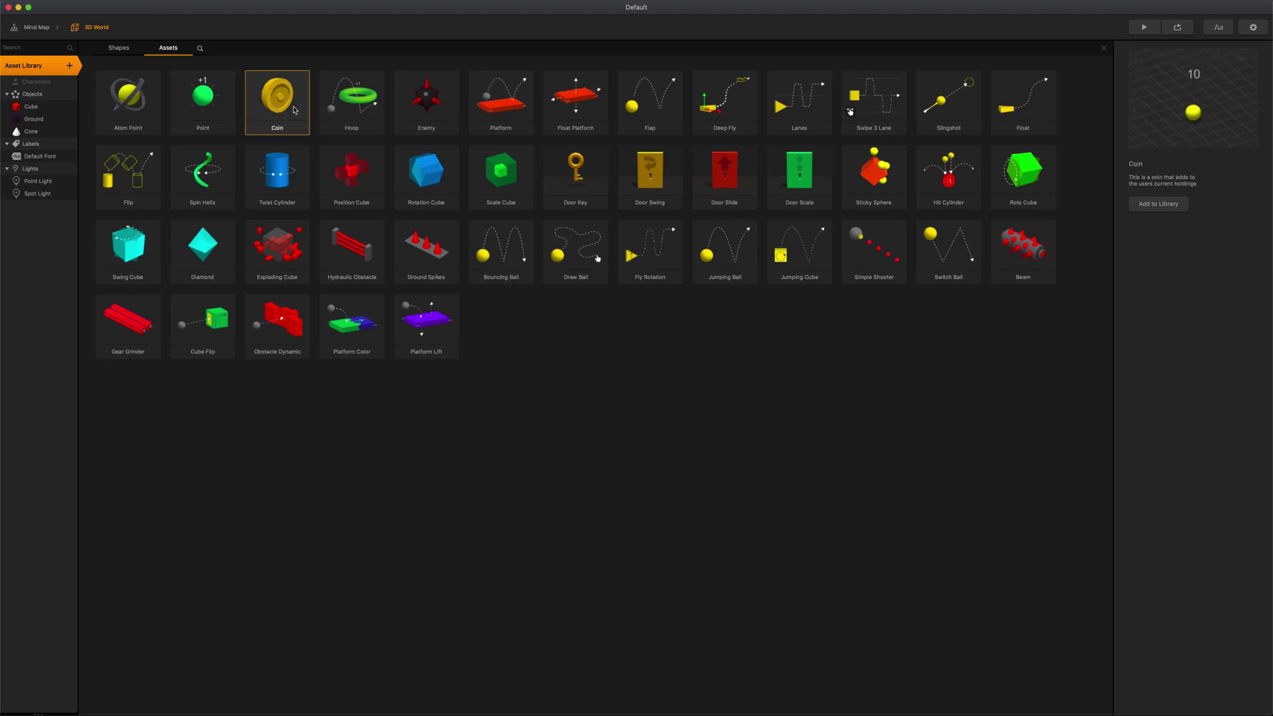
{"action": "left_click", "coordinate": [346, 110]}
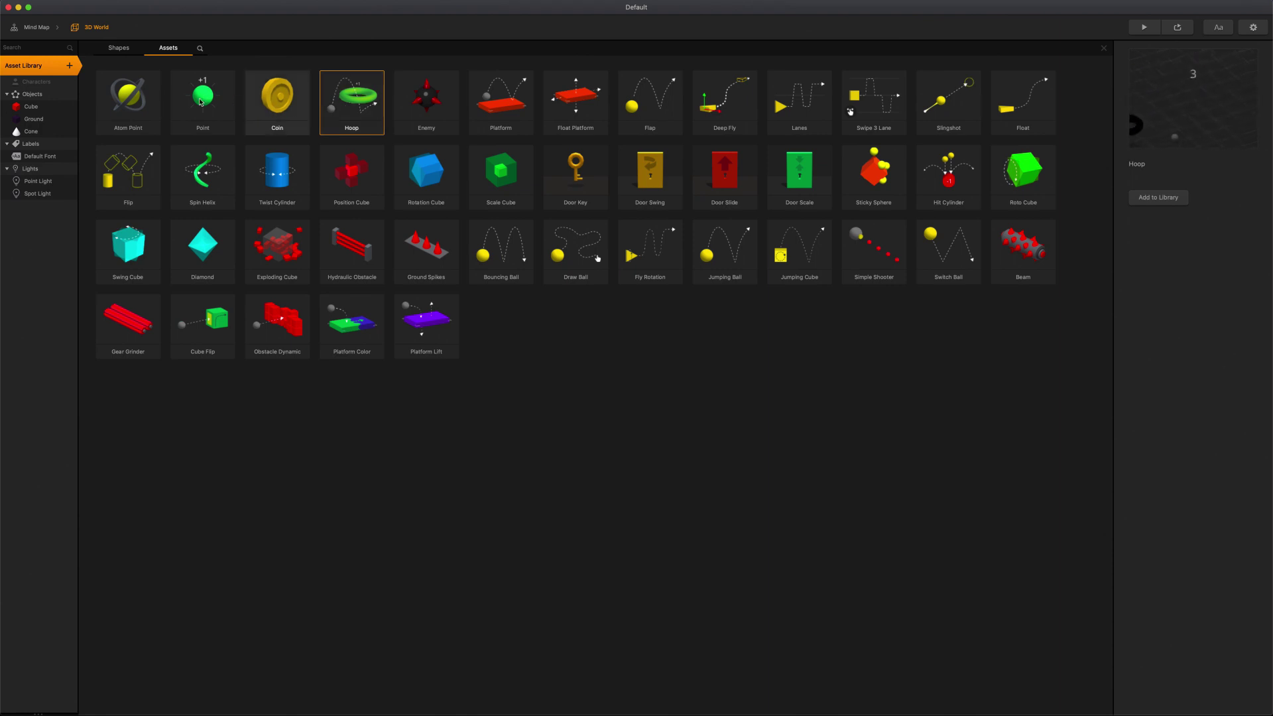
{"action": "left_click", "coordinate": [60, 68]}
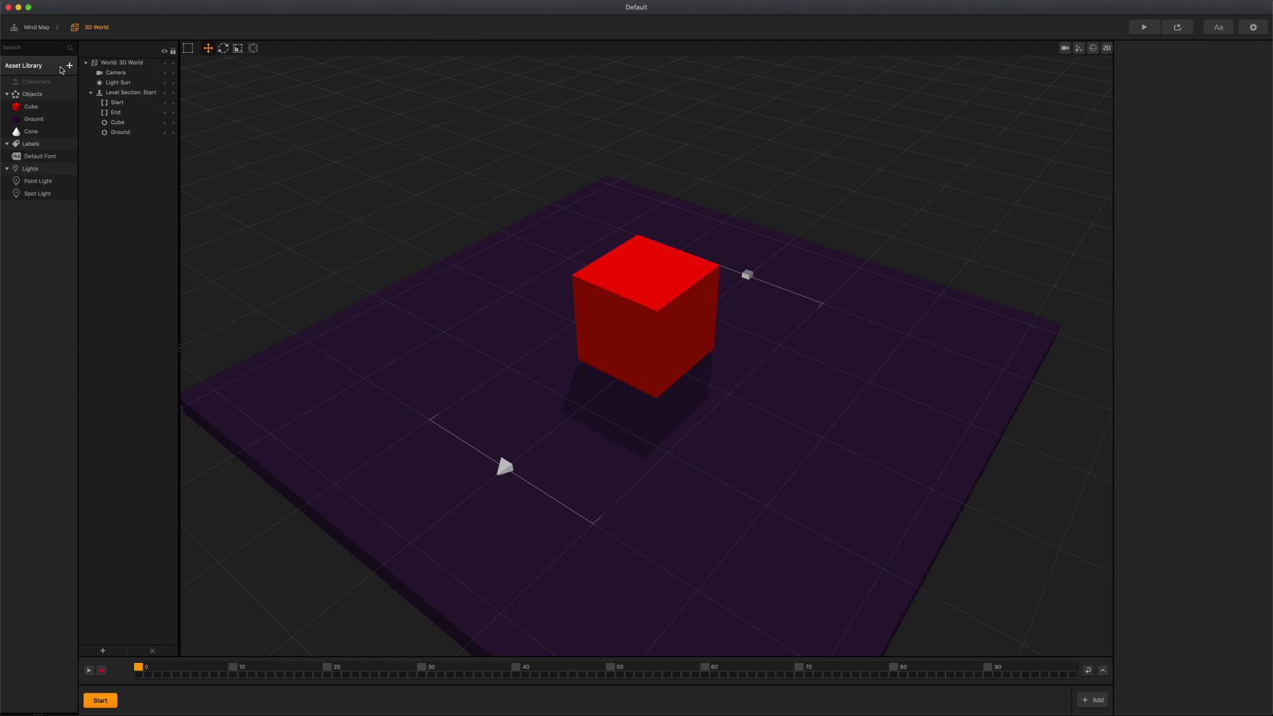
- Move the Cube asset from the Objects category into Characters
{"action": "left_click_drag", "start_coordinate": [34, 109], "coordinate": [33, 98]}
{"action": "left_click_drag", "start_coordinate": [106, 322], "coordinate": [109, 268]}
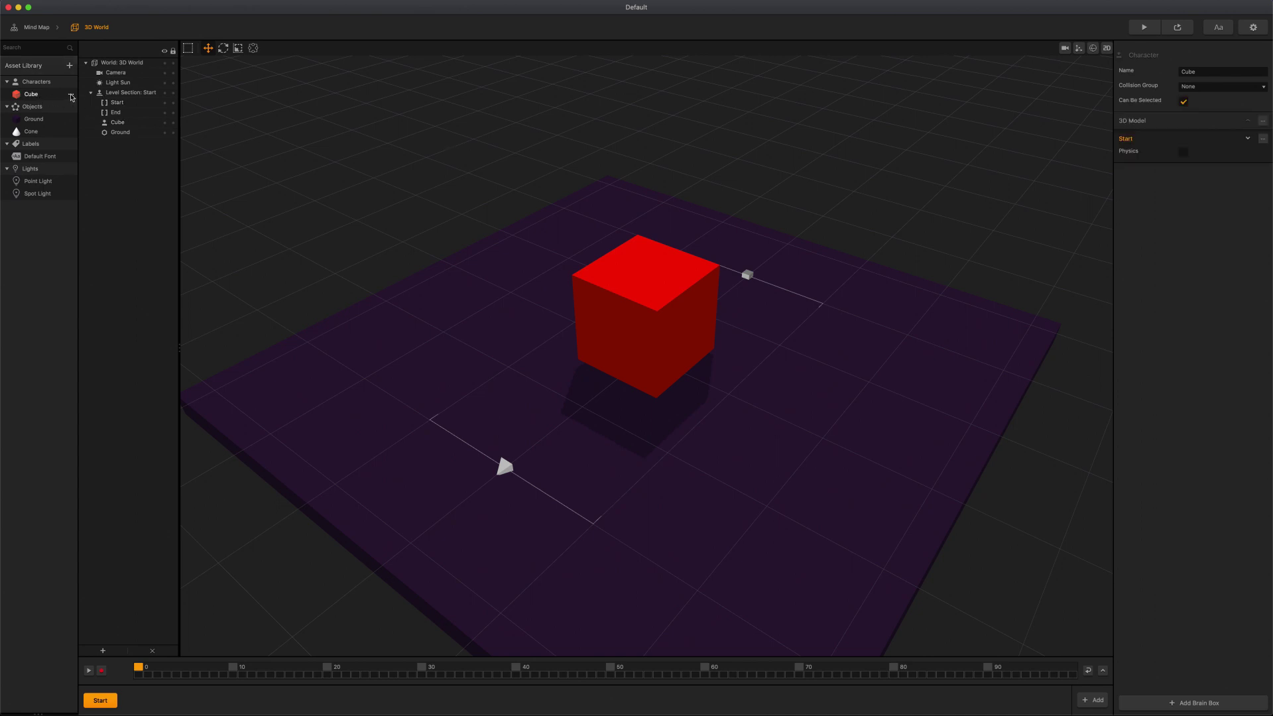
{"action": "left_click", "coordinate": [71, 95]}
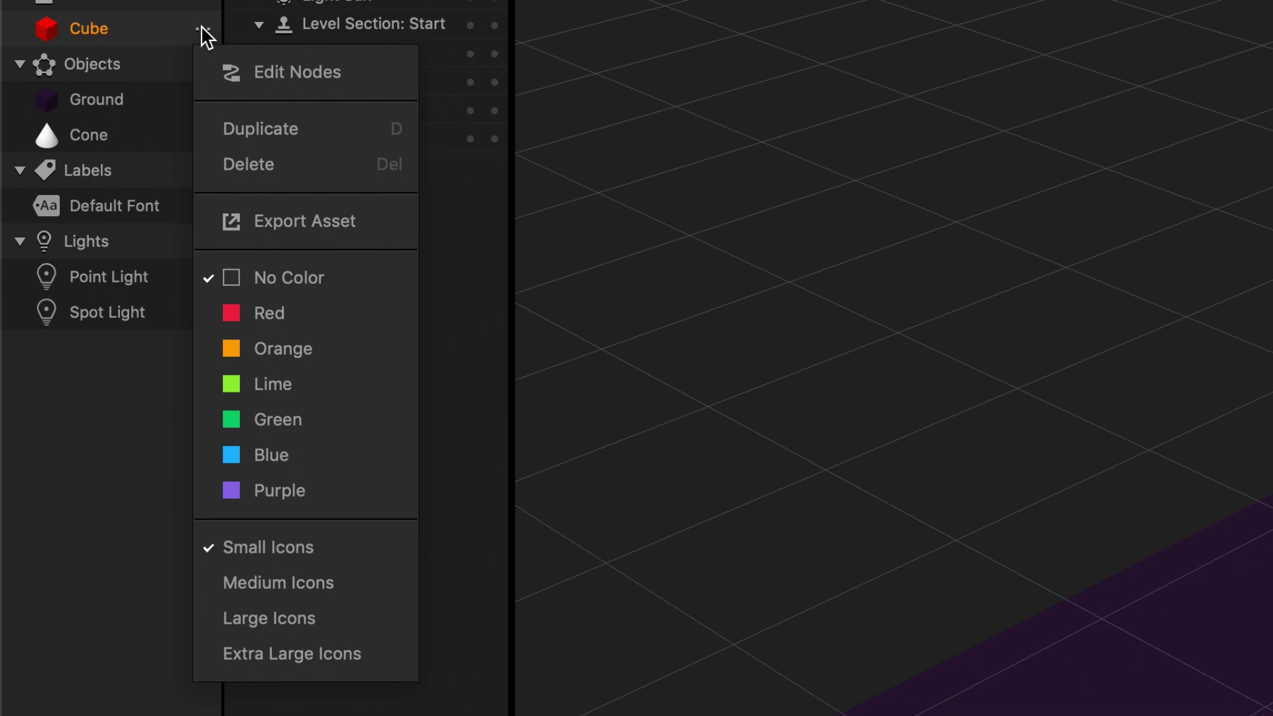
- Switch the asset library to large icons and tag the Cube asset orange
{"action": "left_click", "coordinate": [316, 620]}
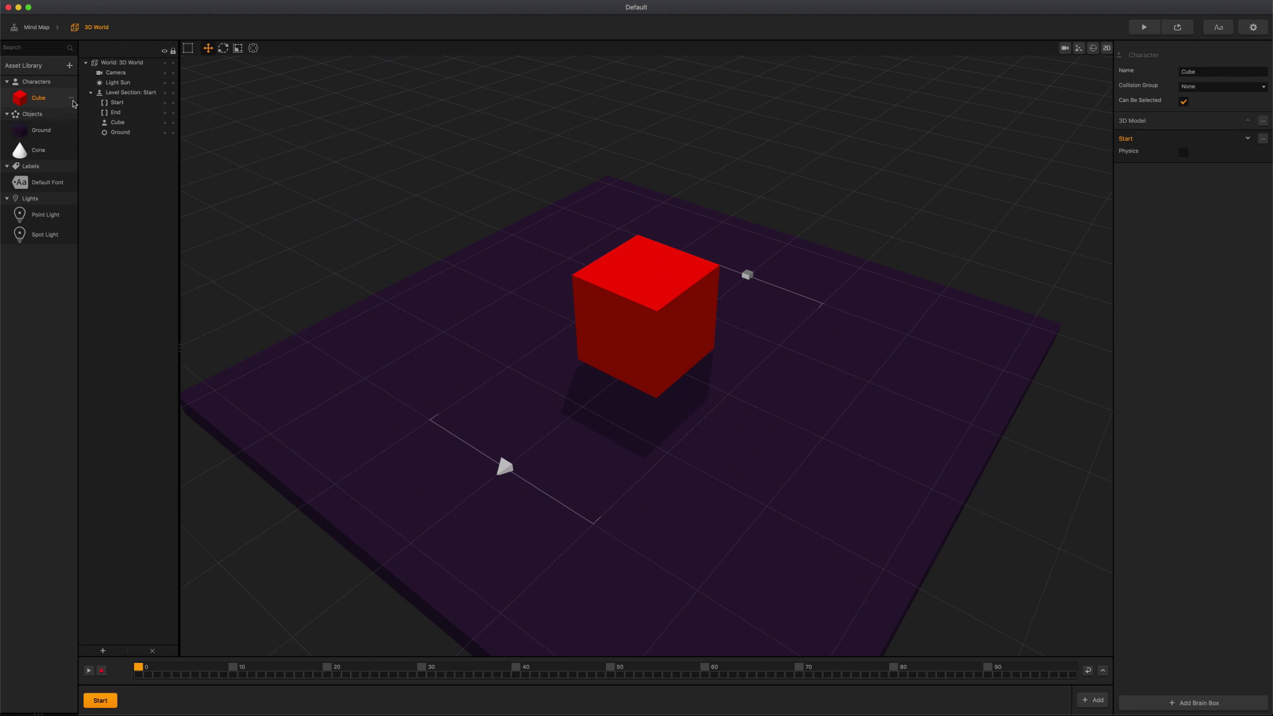
{"action": "left_click", "coordinate": [72, 98]}
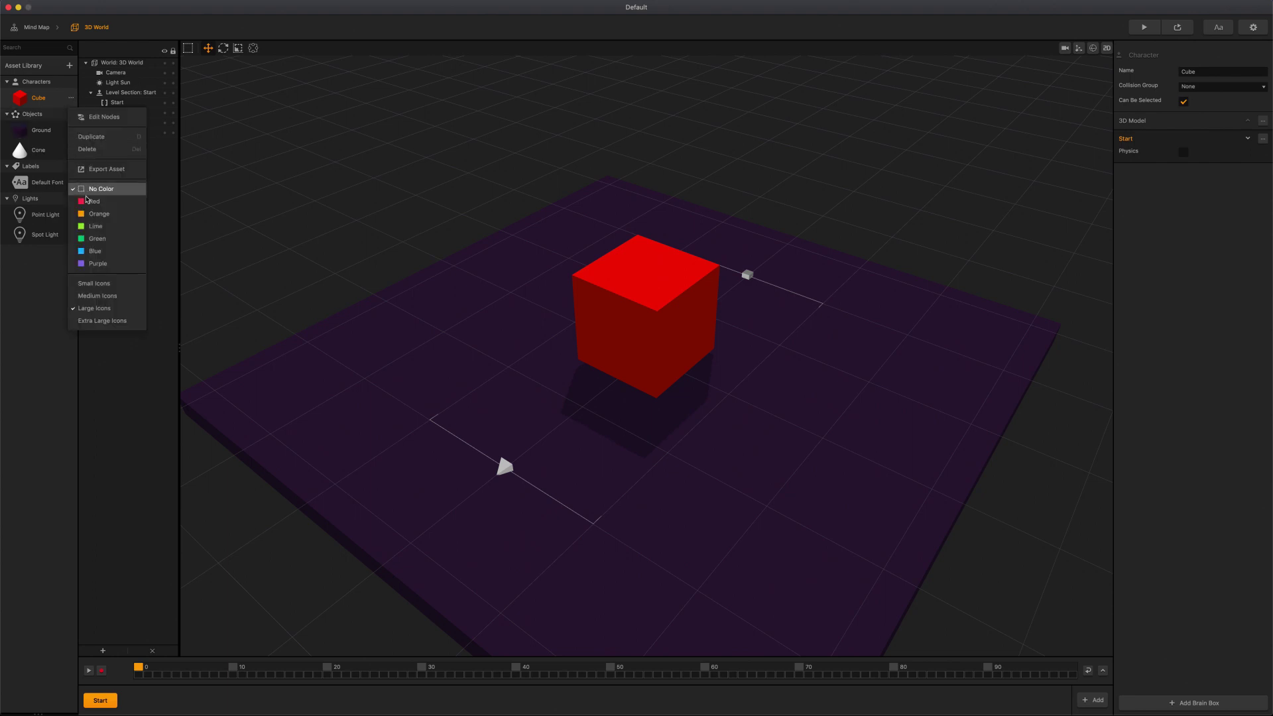
{"action": "left_click", "coordinate": [94, 214]}
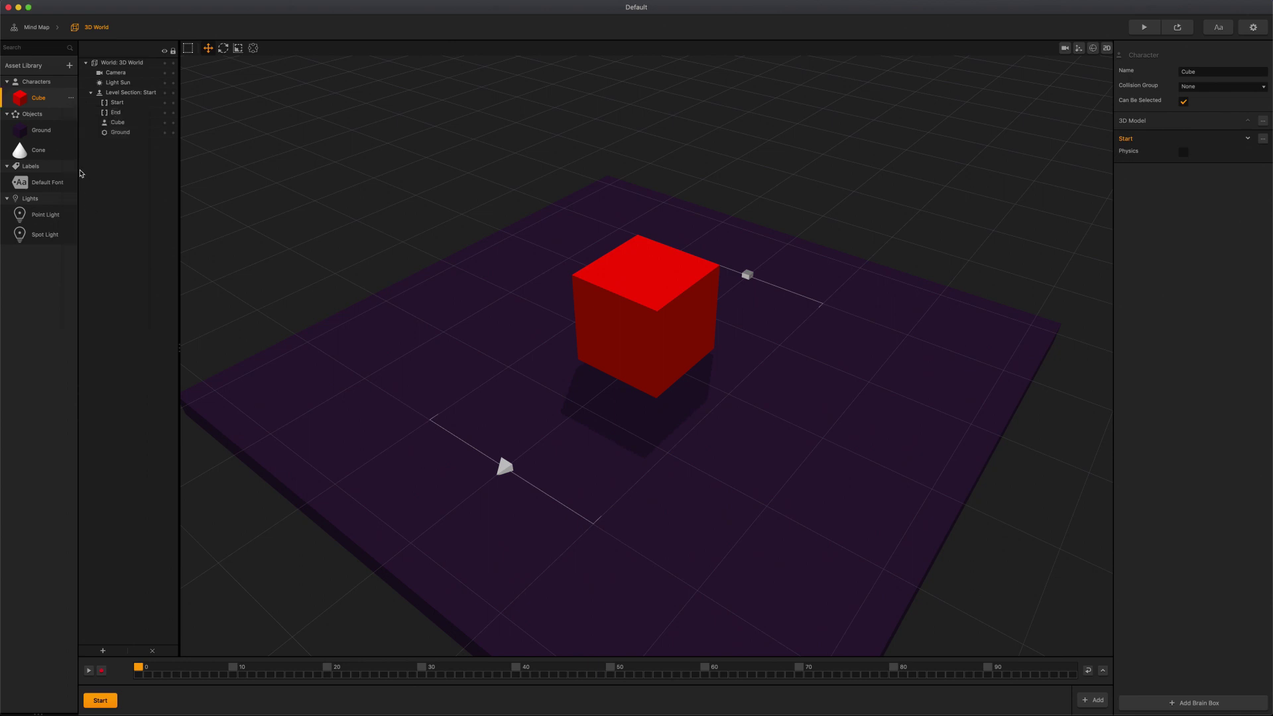
- Duplicate the Cube asset, then delete the duplicate and confirm
{"action": "left_click", "coordinate": [71, 98]}
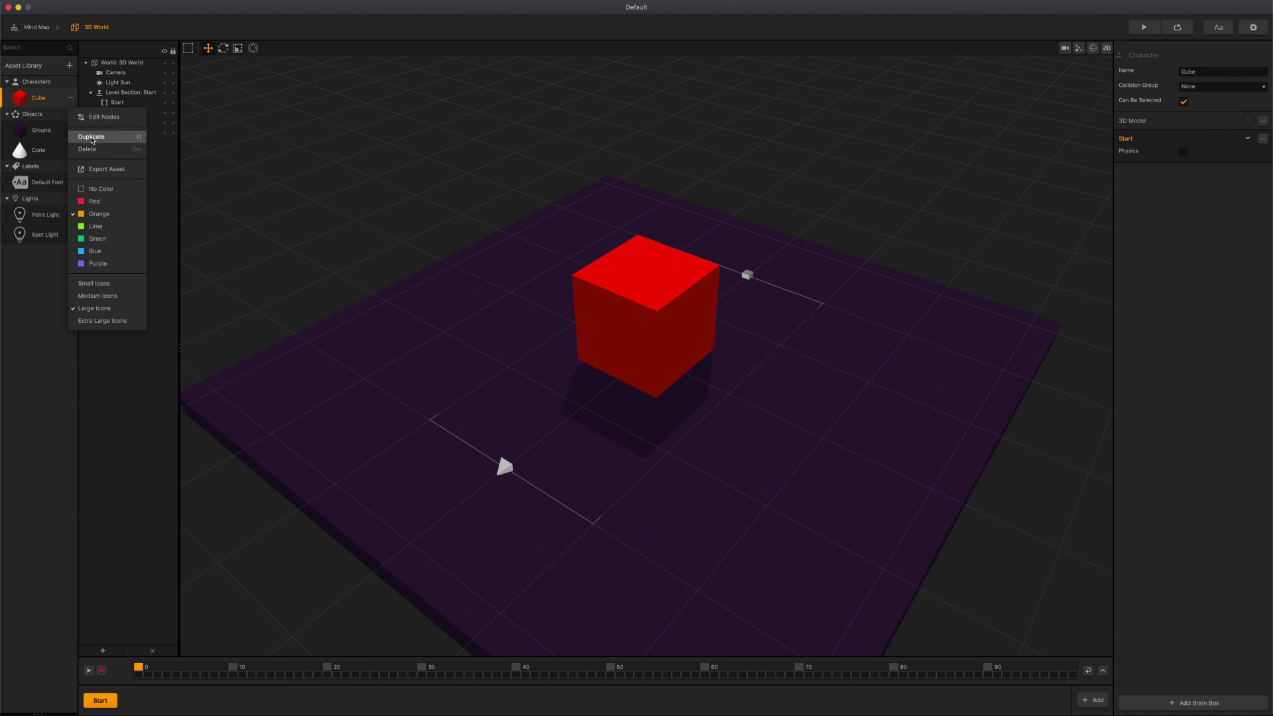
{"action": "left_click", "coordinate": [92, 138]}
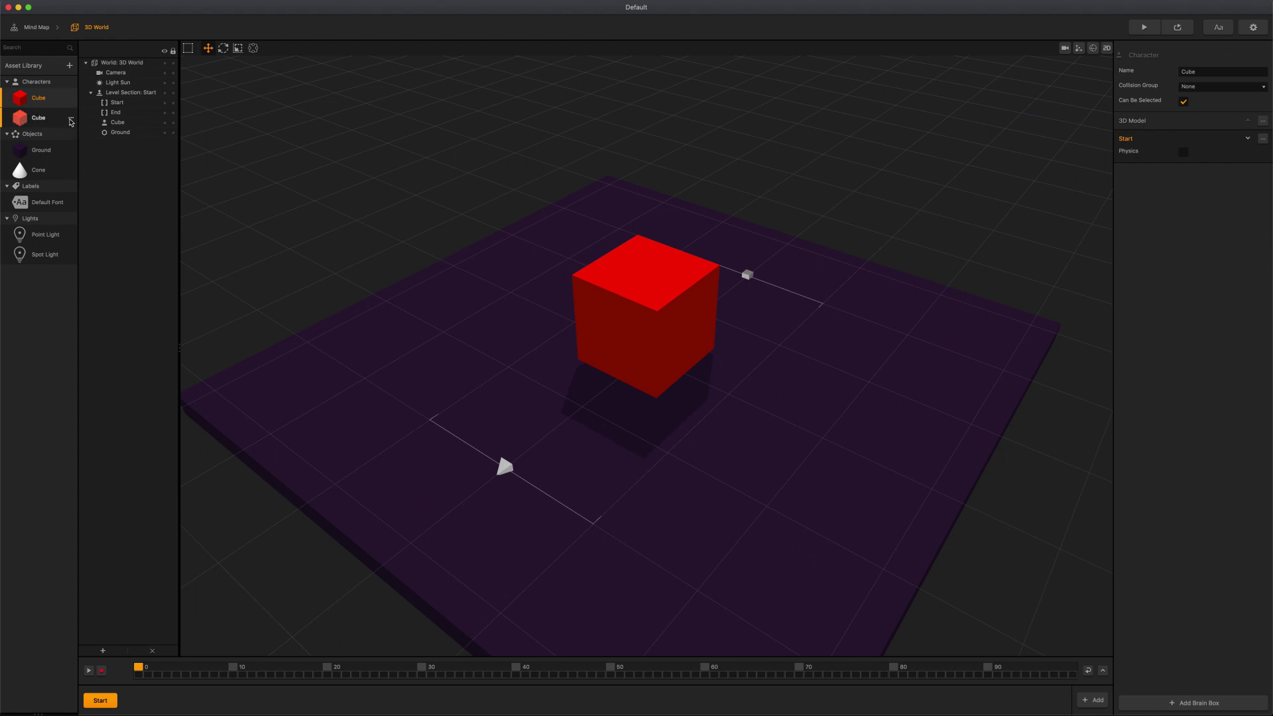
{"action": "left_click", "coordinate": [71, 119]}
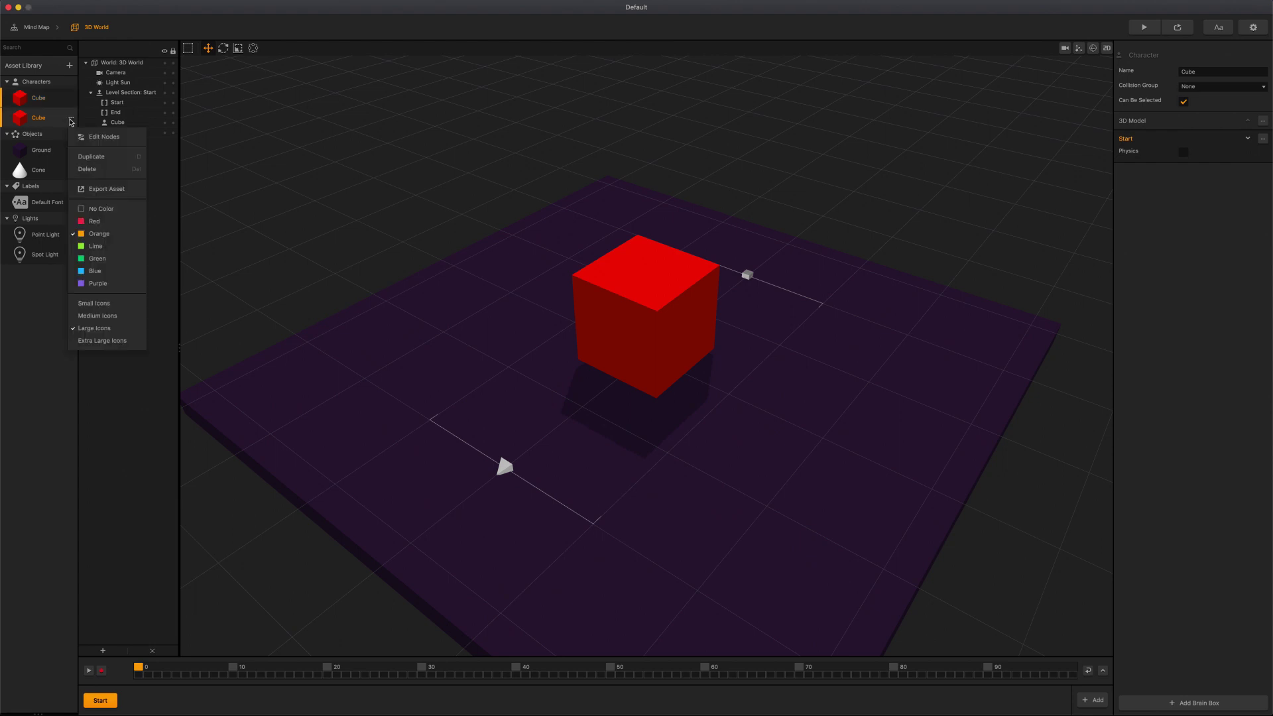
{"action": "left_click", "coordinate": [87, 169]}
{"action": "left_click", "coordinate": [680, 370]}
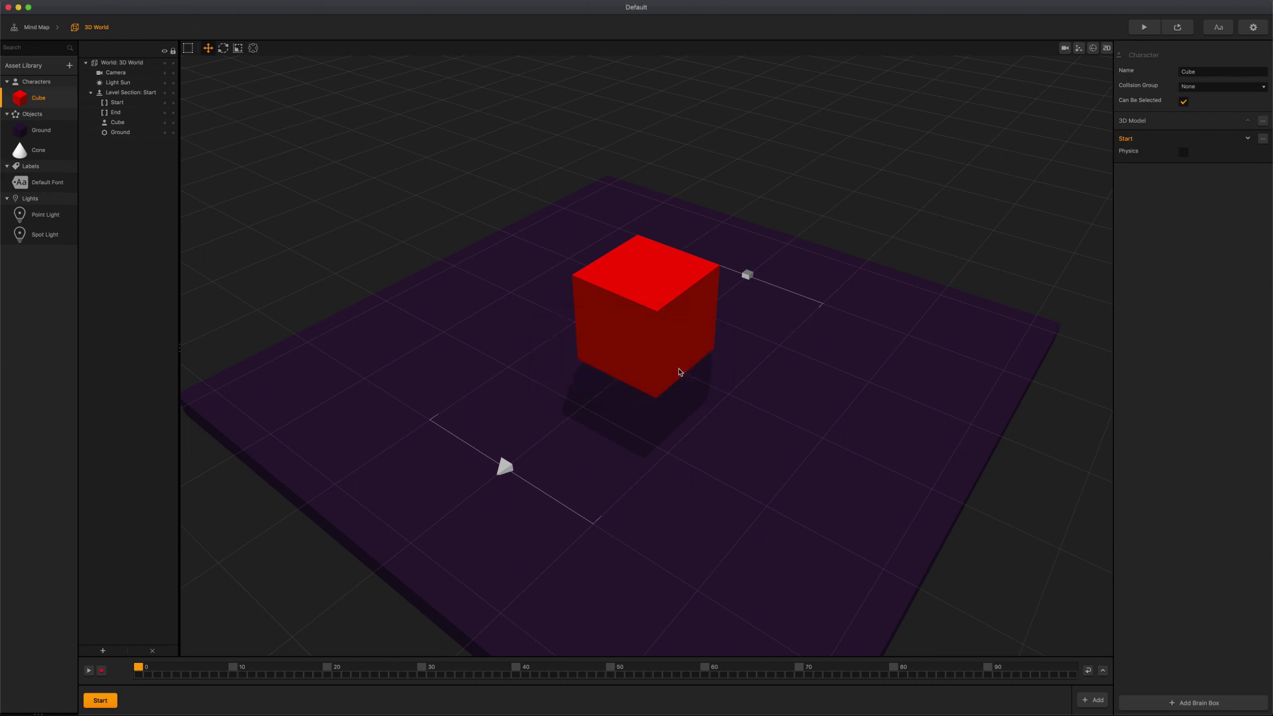
{"action": "left_click", "coordinate": [71, 97]}
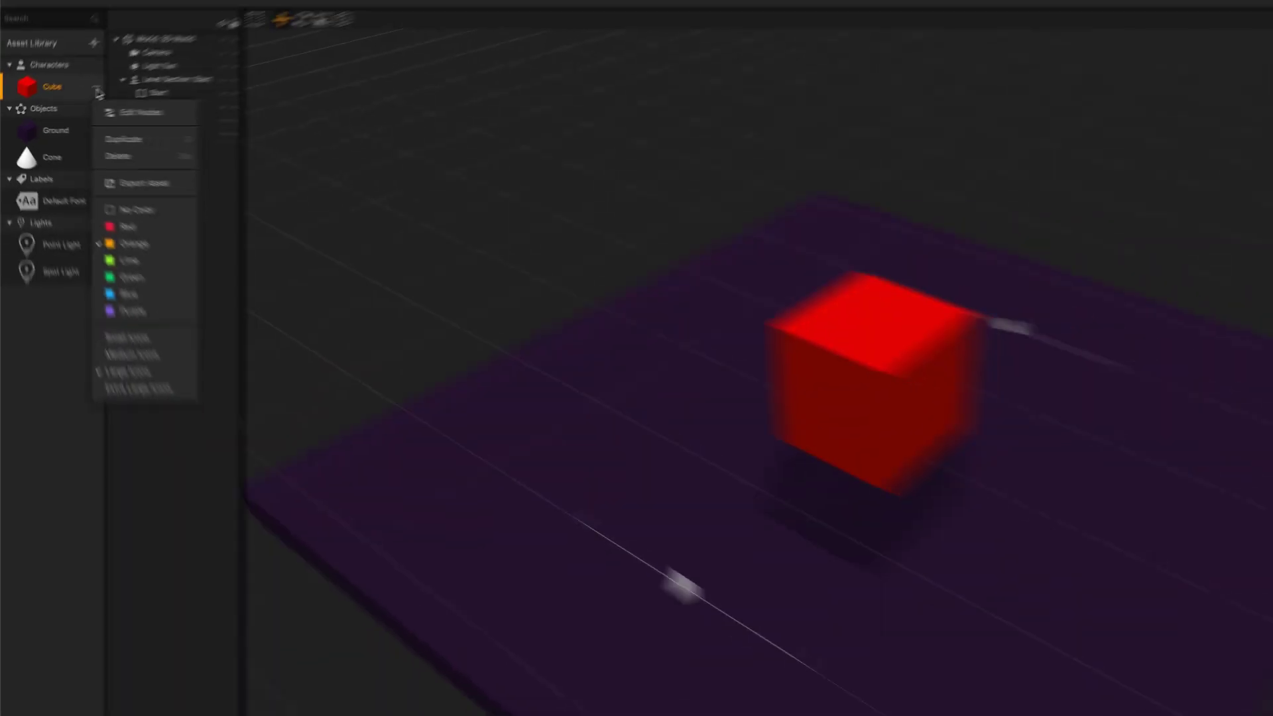
- Place a Default Font label above the ground, then delete it
{"action": "left_click", "coordinate": [72, 102]}
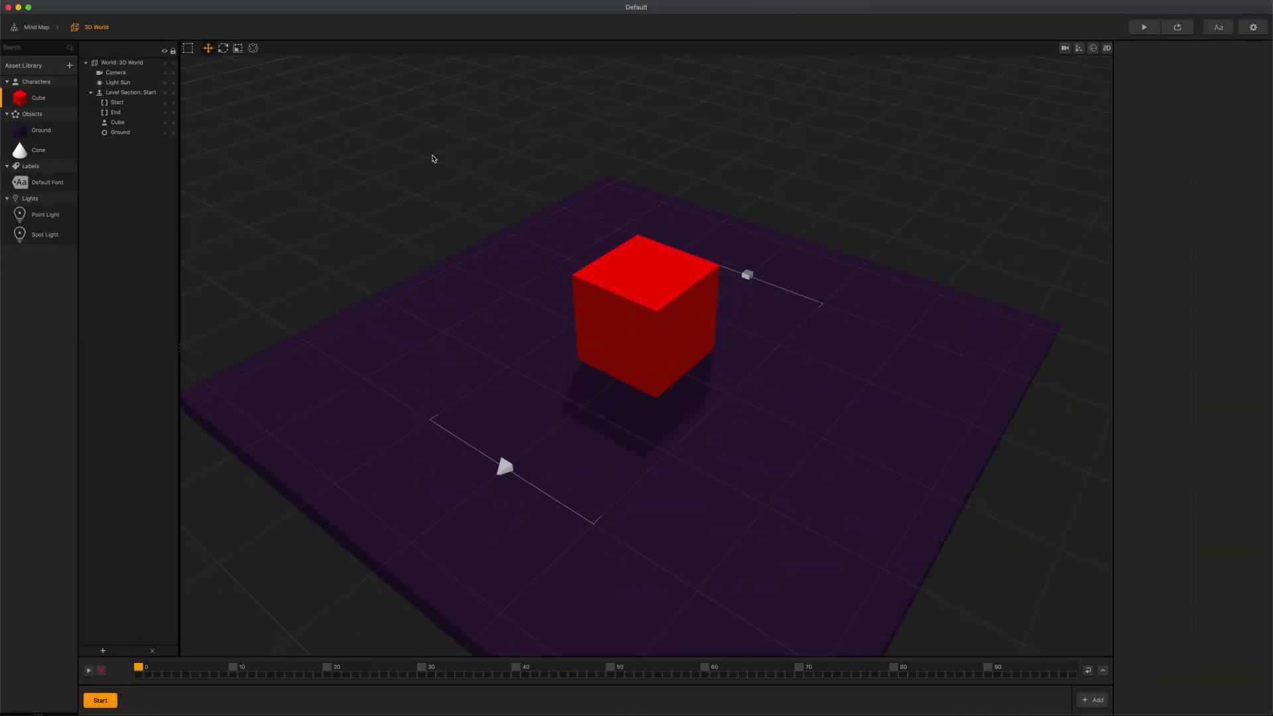
{"action": "left_click_drag", "start_coordinate": [60, 183], "coordinate": [511, 171]}
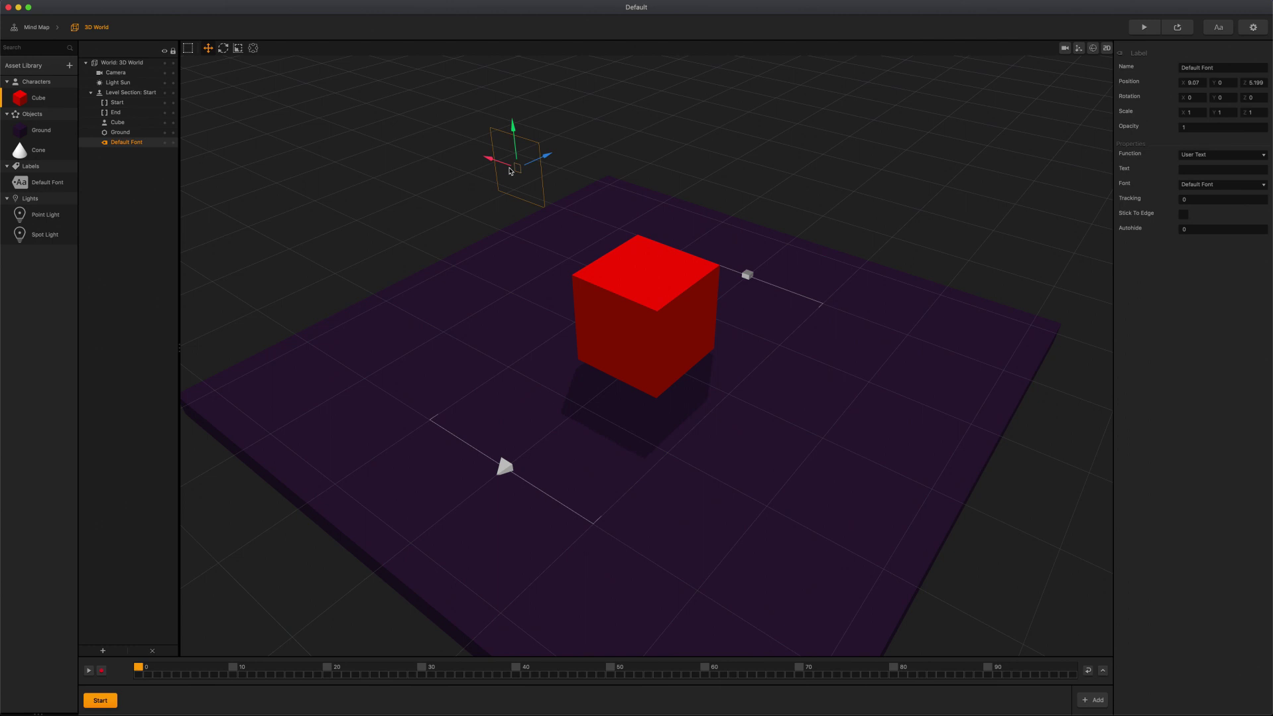
{"action": "key", "text": "Delete"}
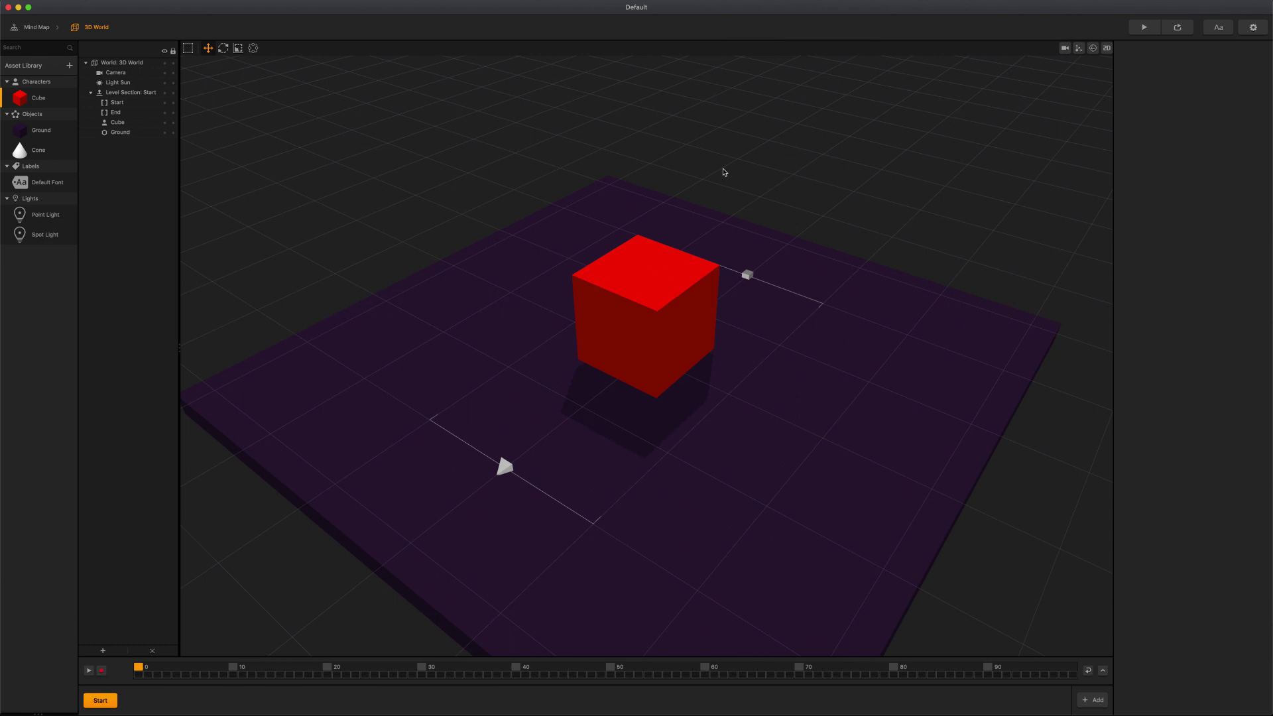
- Add a Point Light to the scene beside the placed Spot Light
{"action": "left_click", "coordinate": [64, 214]}
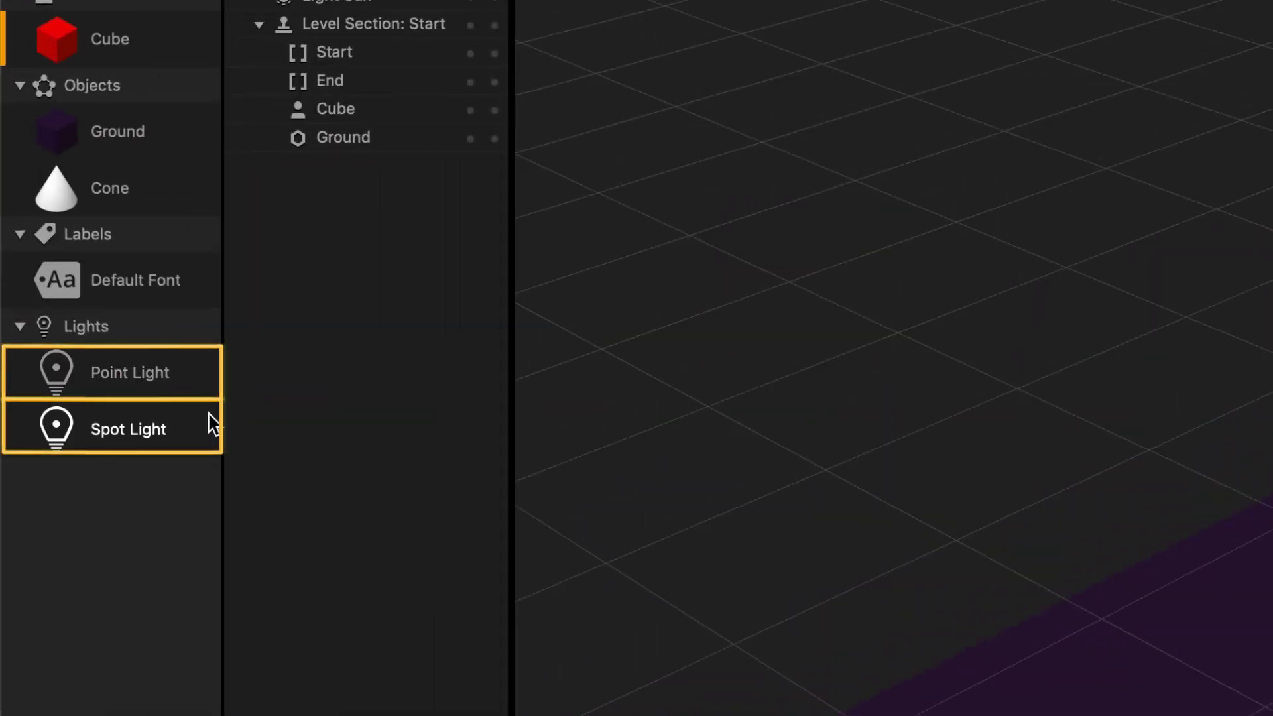
{"action": "left_click", "coordinate": [939, 194]}
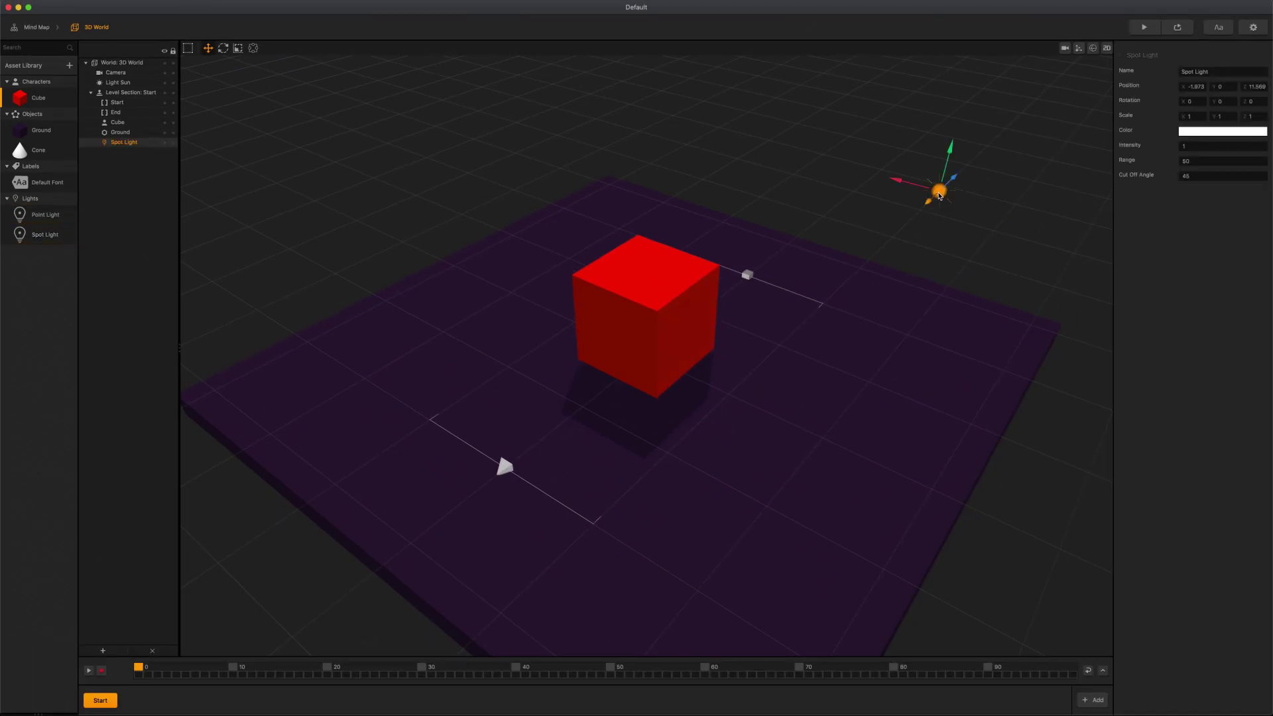
{"action": "left_click_drag", "start_coordinate": [39, 214], "coordinate": [805, 166]}
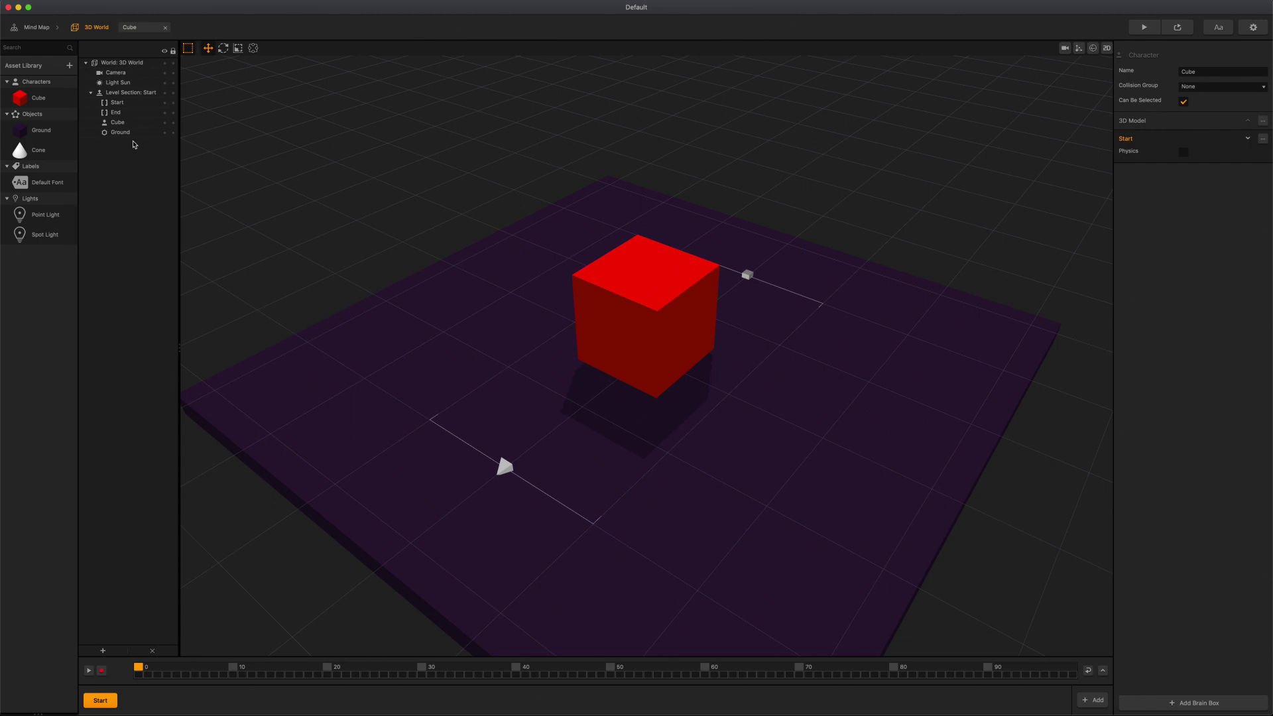
- In the Cube's node editor, add a Move node with Z speed -10 triggered by Start's Created
{"action": "left_click", "coordinate": [71, 97]}
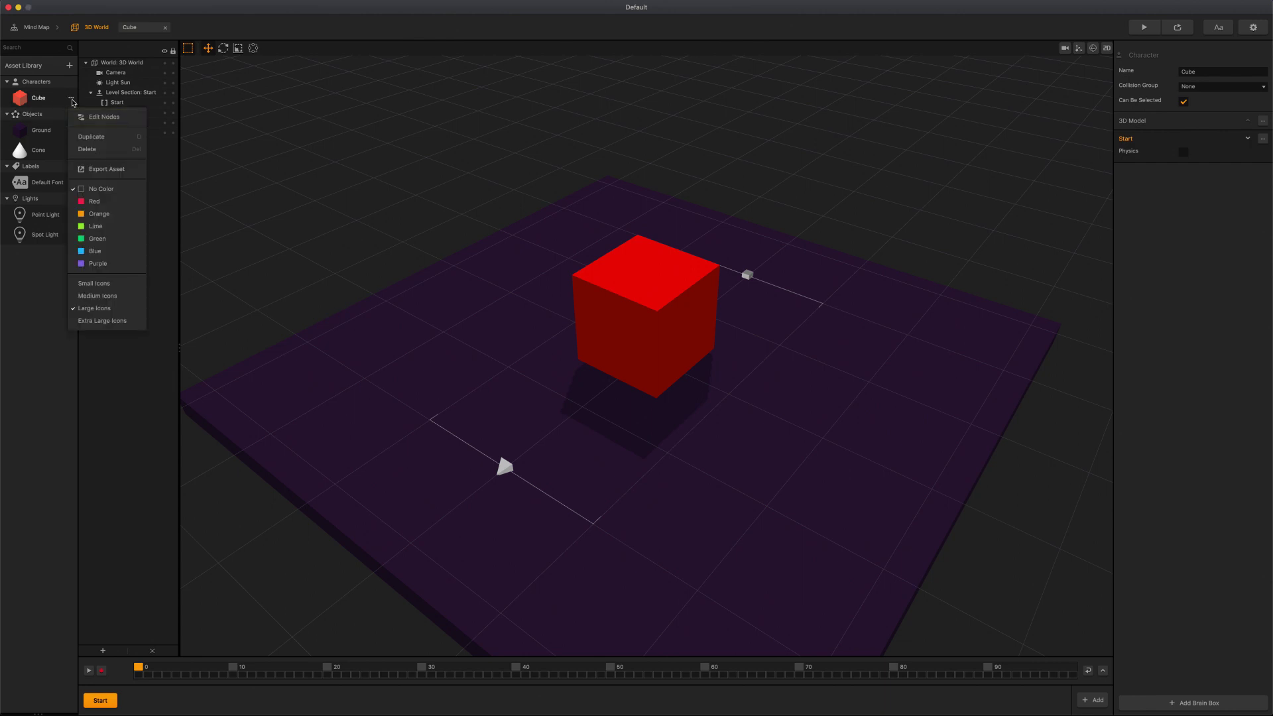
{"action": "left_click", "coordinate": [94, 118]}
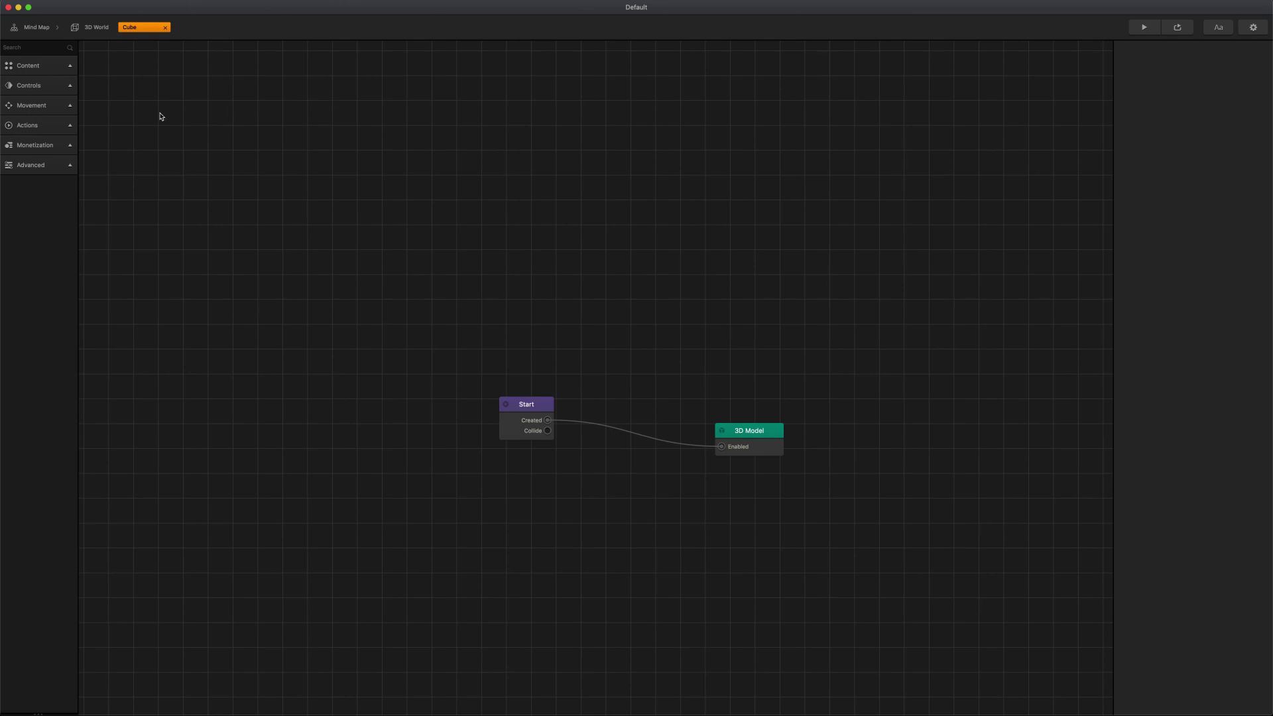
{"action": "left_click", "coordinate": [70, 105]}
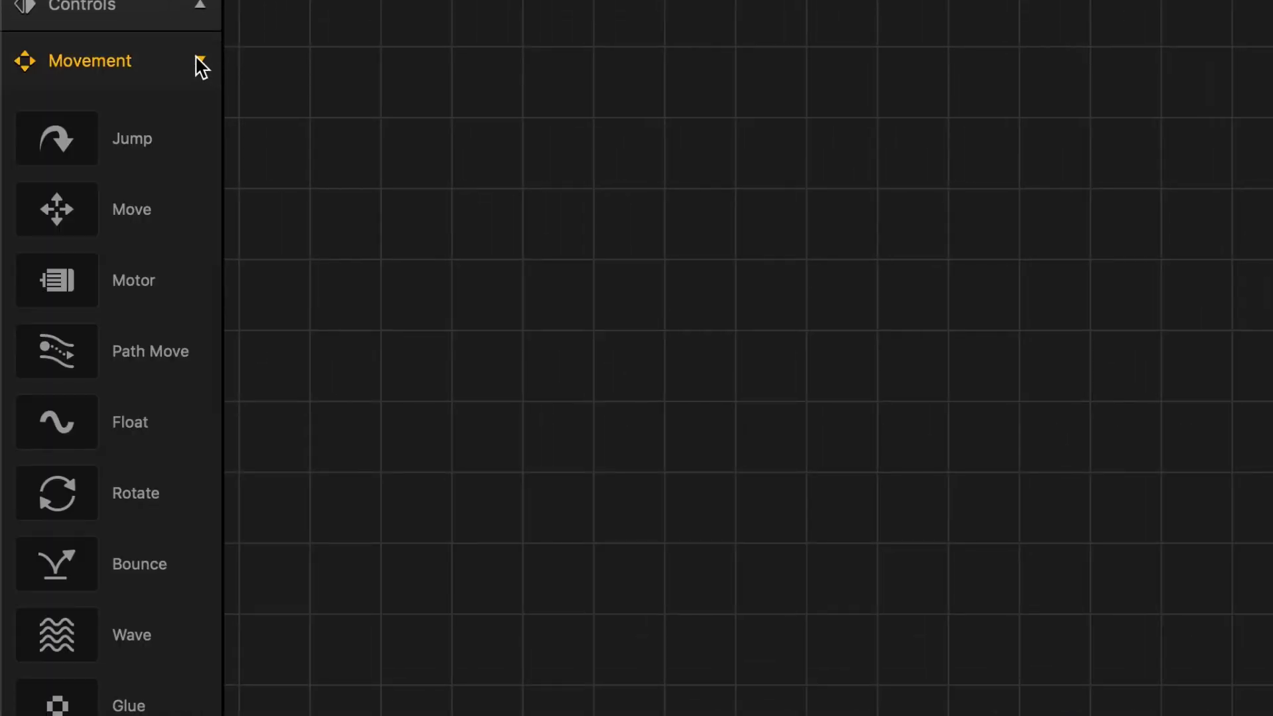
{"action": "left_click_drag", "start_coordinate": [132, 210], "coordinate": [675, 373]}
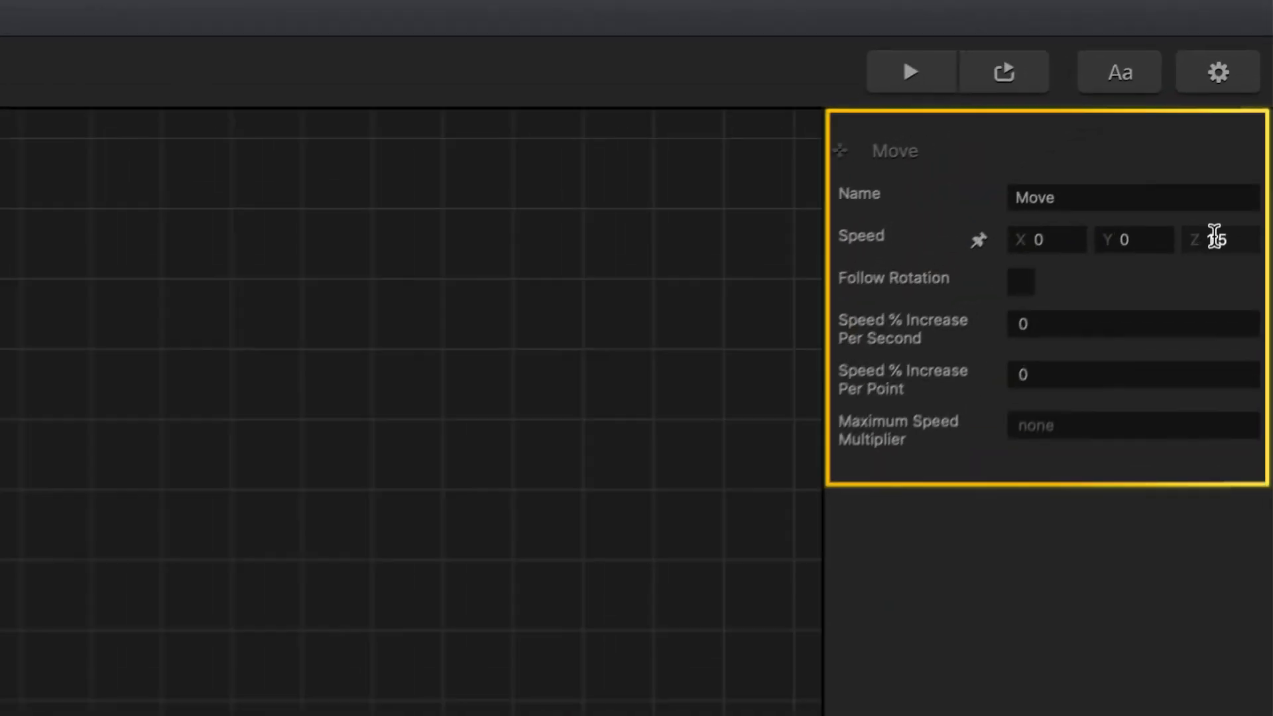
{"action": "double_click", "coordinate": [1215, 237]}
{"action": "type", "text": "-10"}
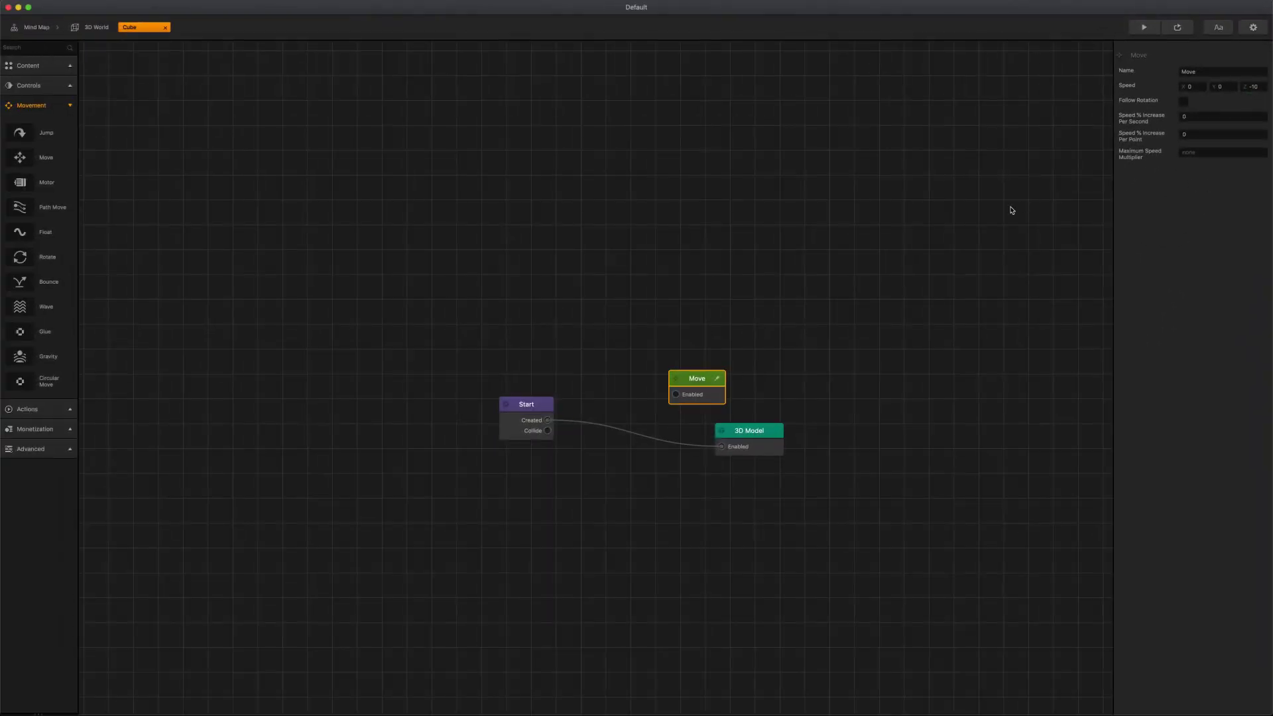
{"action": "left_click_drag", "start_coordinate": [707, 325], "coordinate": [386, 383]}
{"action": "left_click", "coordinate": [1154, 30]}
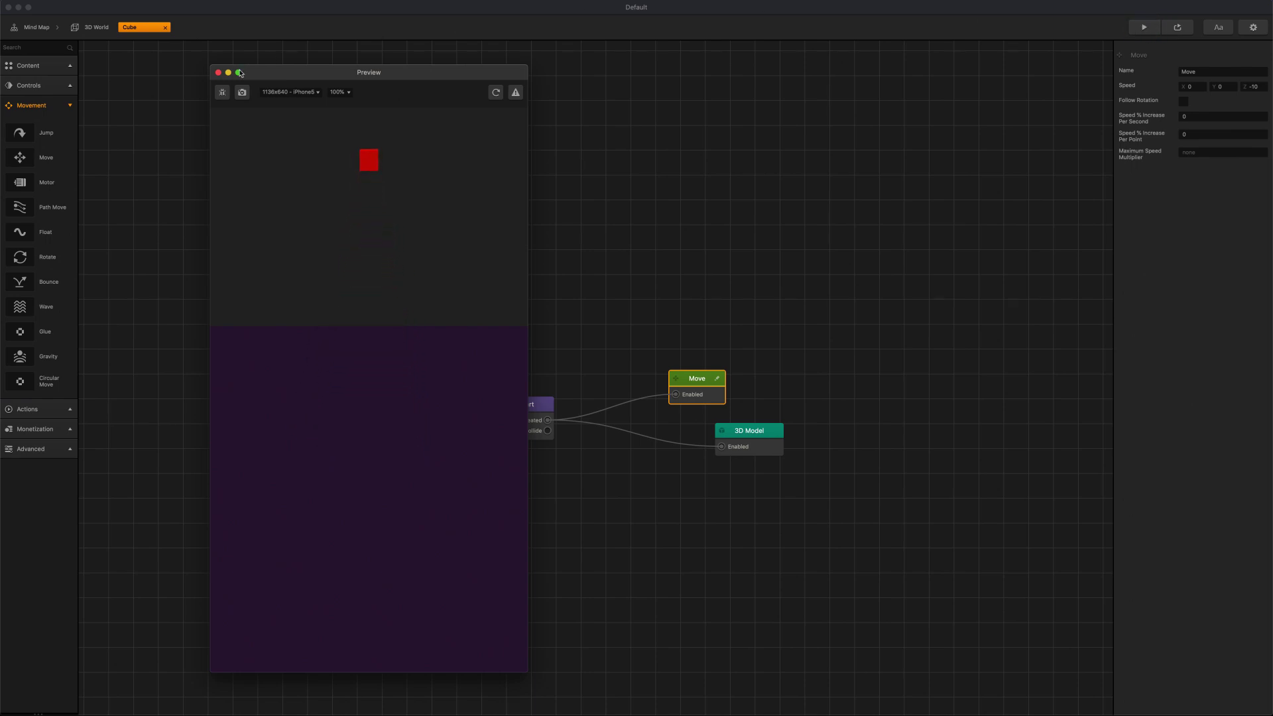
{"action": "left_click", "coordinate": [220, 73]}
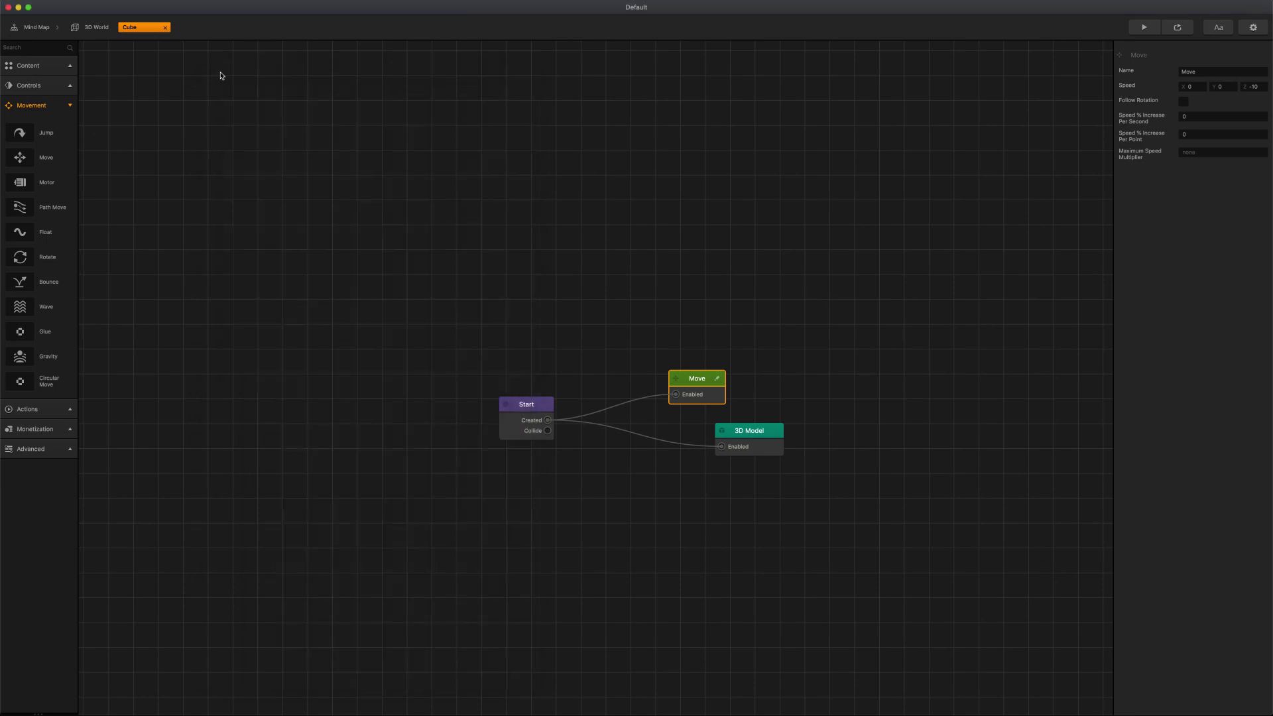
- Back in the 3D World scene, parent Ground under Cube and nudge the cube along Z
{"action": "left_click", "coordinate": [109, 29]}
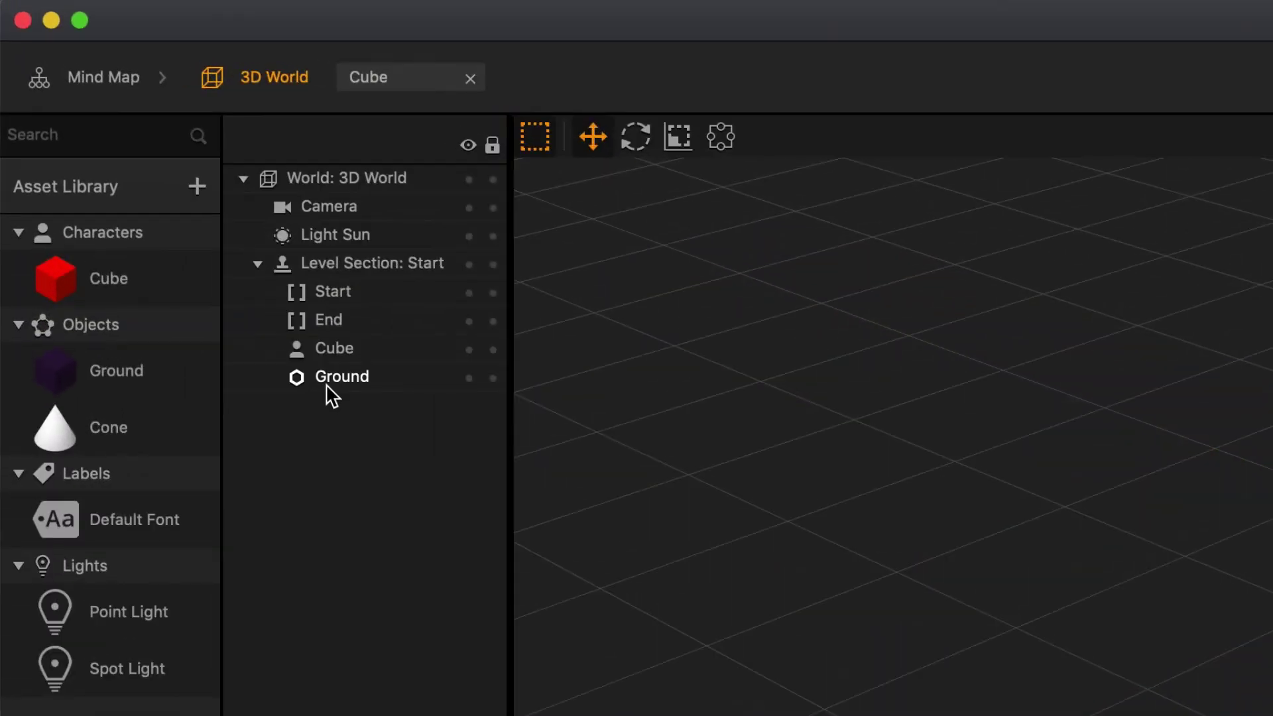
{"action": "left_click", "coordinate": [325, 369]}
{"action": "left_click_drag", "start_coordinate": [325, 352], "coordinate": [326, 355]}
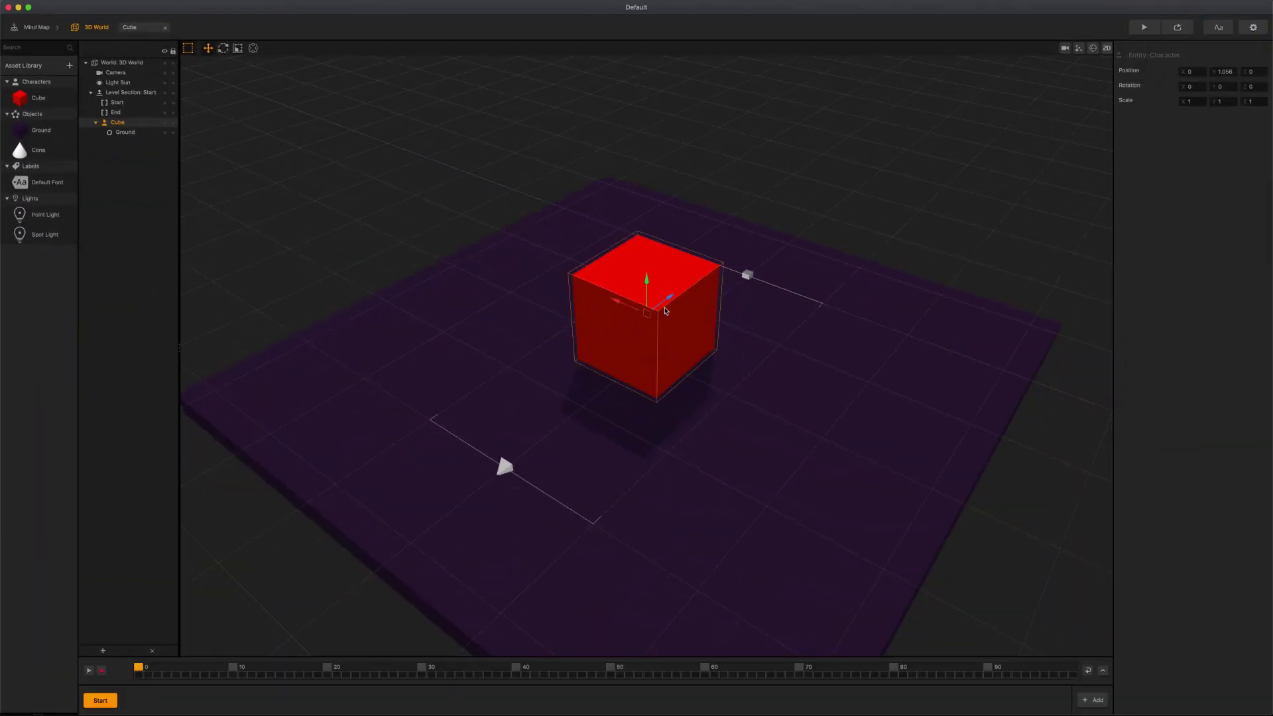
{"action": "left_click_drag", "start_coordinate": [666, 310], "coordinate": [725, 282]}
{"action": "left_click", "coordinate": [801, 237]}
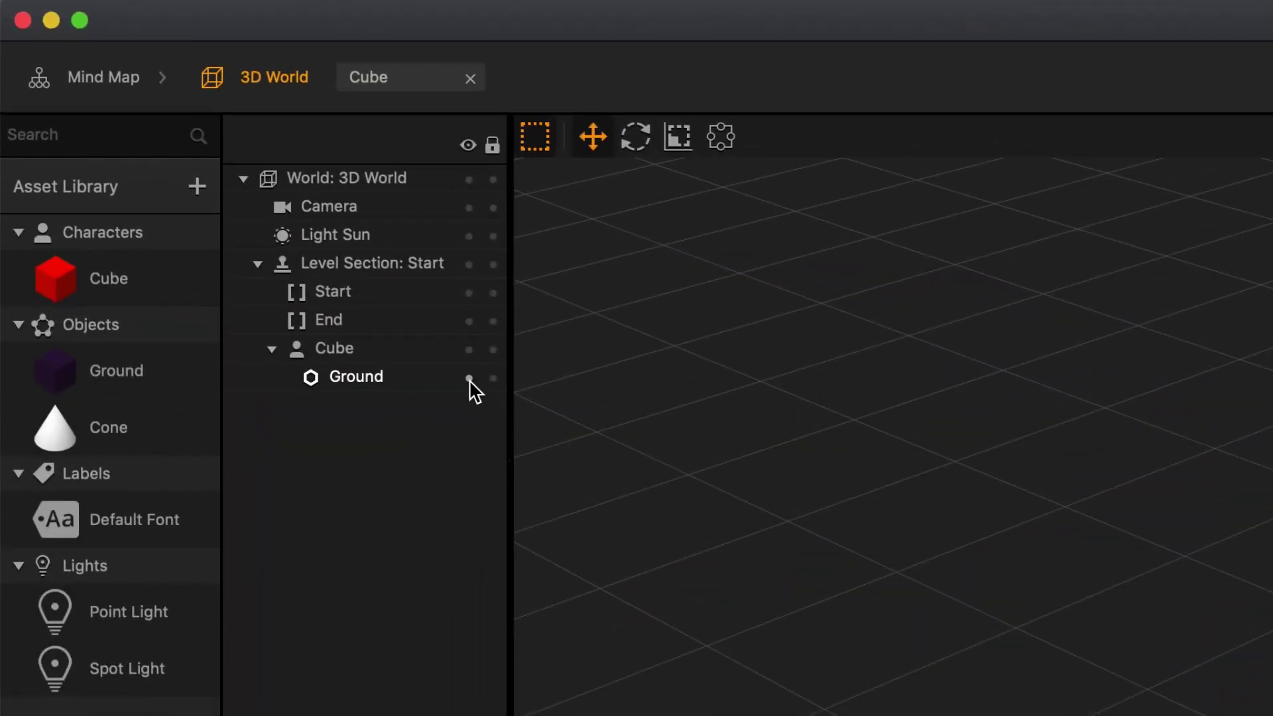
- Hide and reshow the Ground object, then lock it against edits
{"action": "left_click", "coordinate": [469, 378]}
{"action": "left_click", "coordinate": [470, 382]}
{"action": "left_click", "coordinate": [493, 379]}
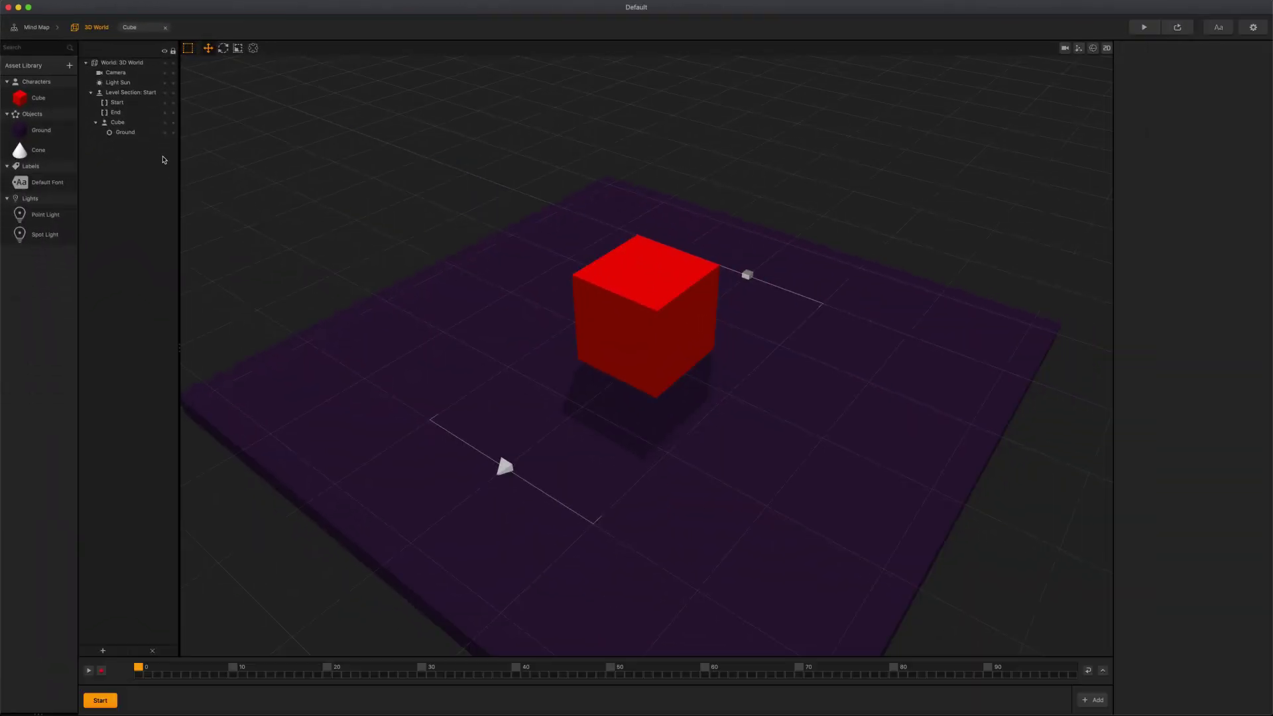
{"action": "left_click", "coordinate": [130, 124]}
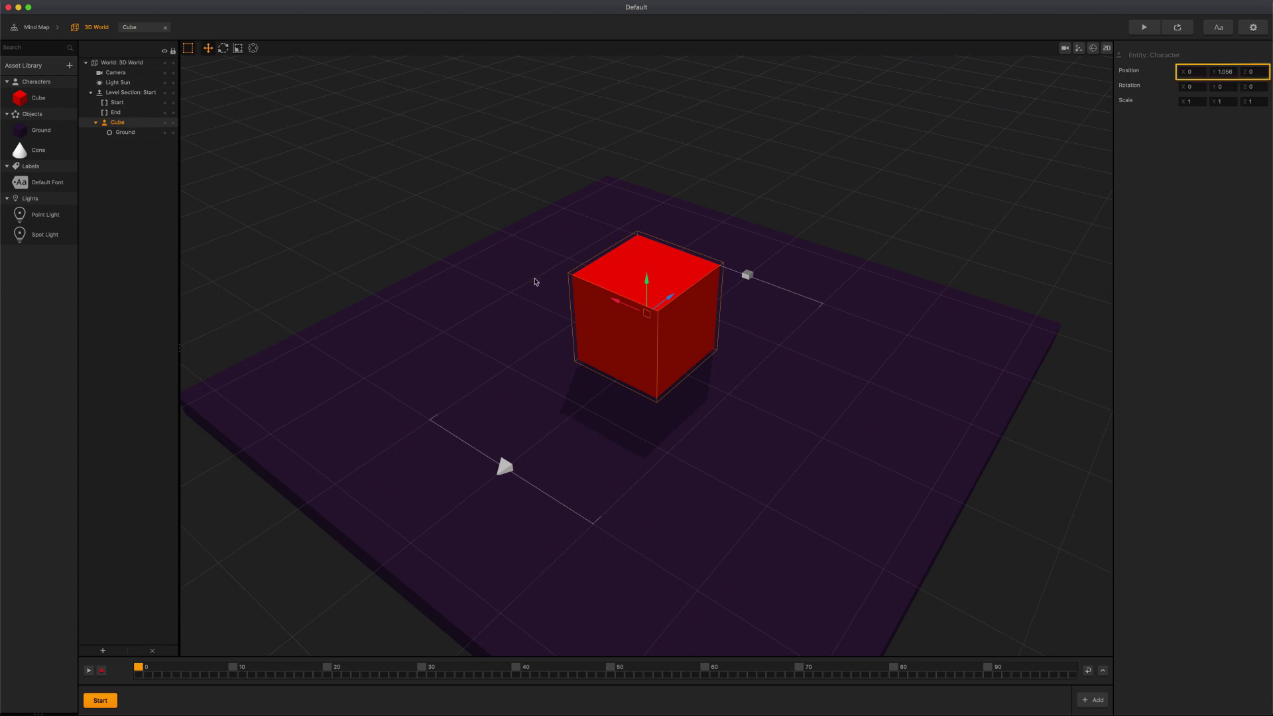
{"action": "left_click_drag", "start_coordinate": [688, 299], "coordinate": [595, 326]}
{"action": "key", "text": "super+z"}
{"action": "key", "text": "e"}
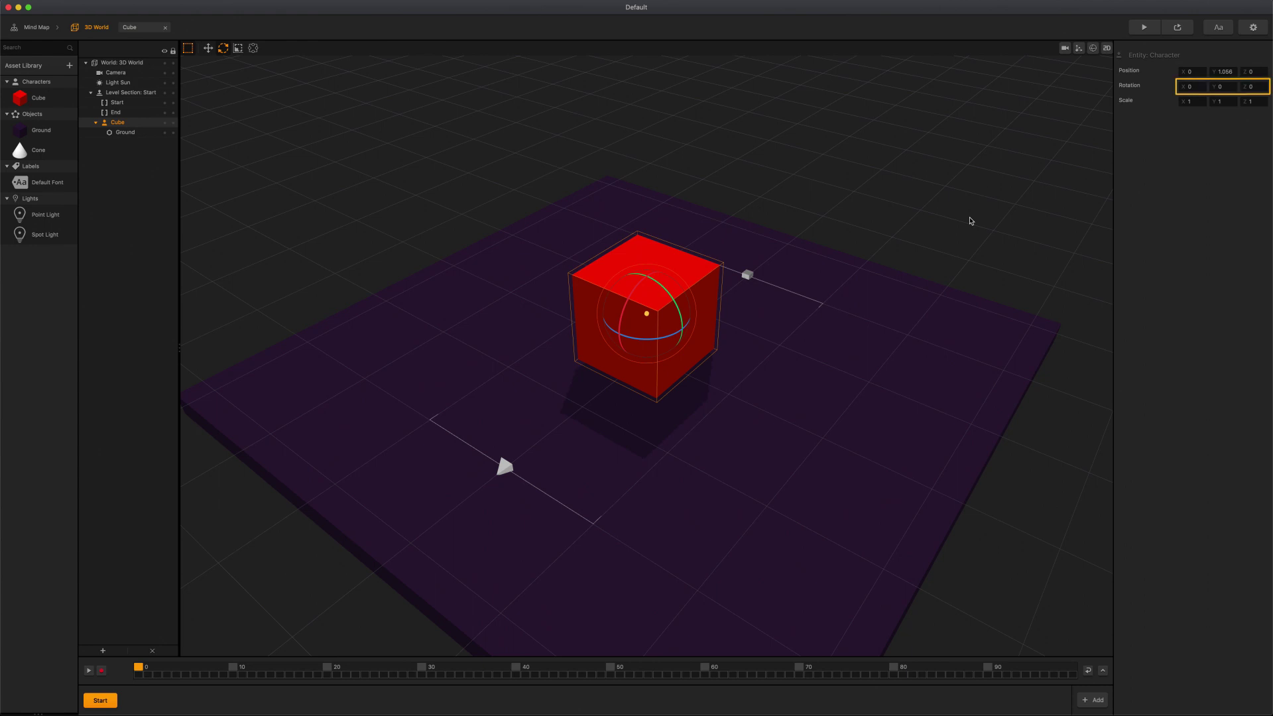
{"action": "left_click", "coordinate": [1223, 85]}
{"action": "type", "text": "25"}
{"action": "key", "text": "Return"}
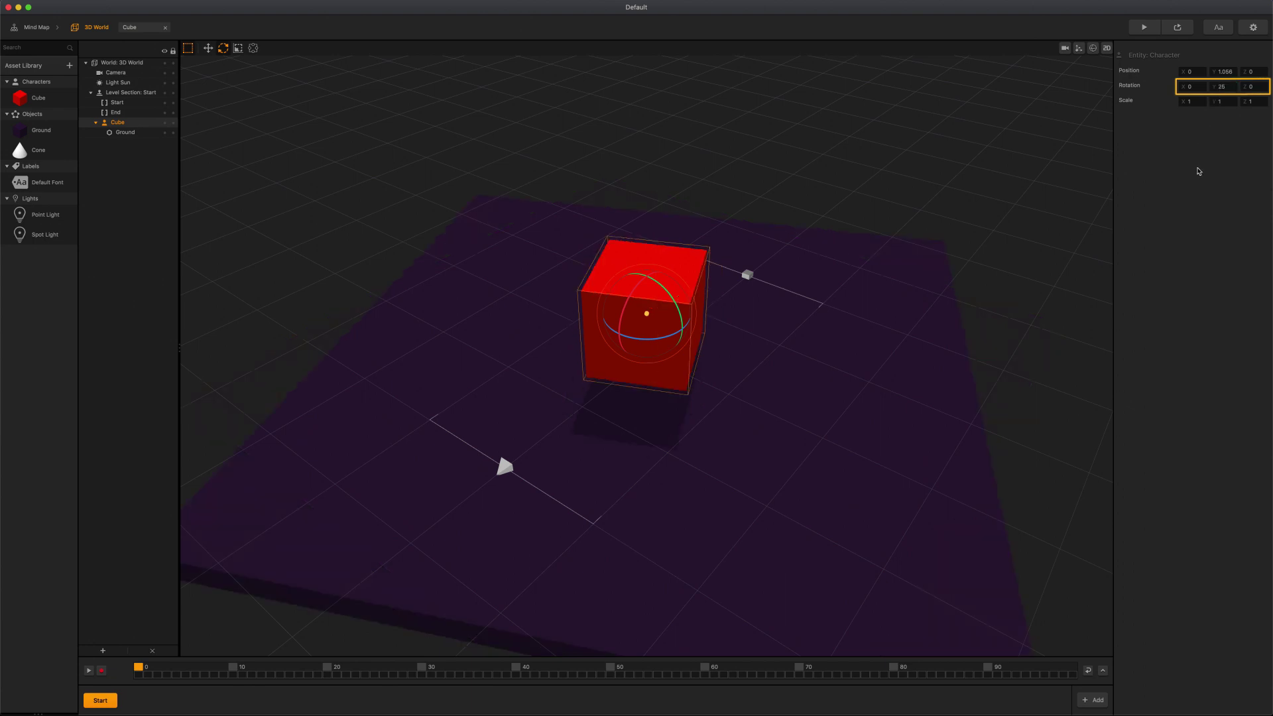
{"action": "key", "text": "super+z"}
{"action": "key", "text": "r"}
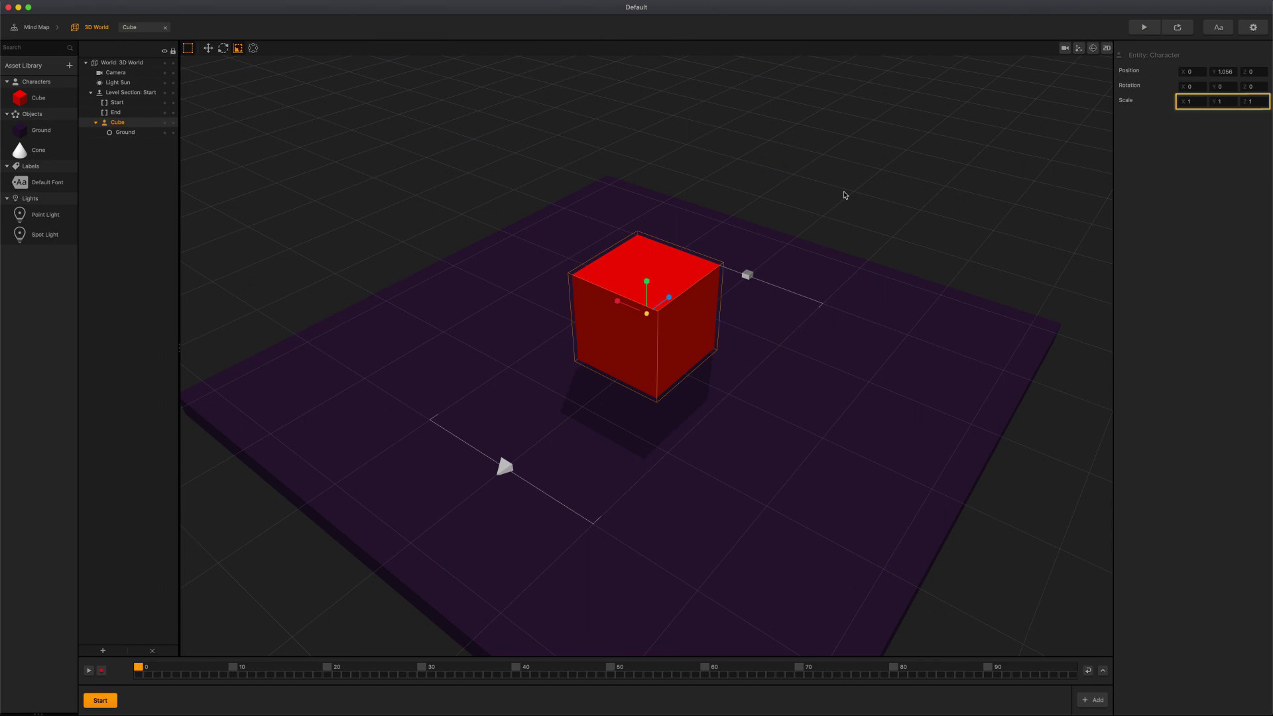
{"action": "left_click", "coordinate": [853, 191]}
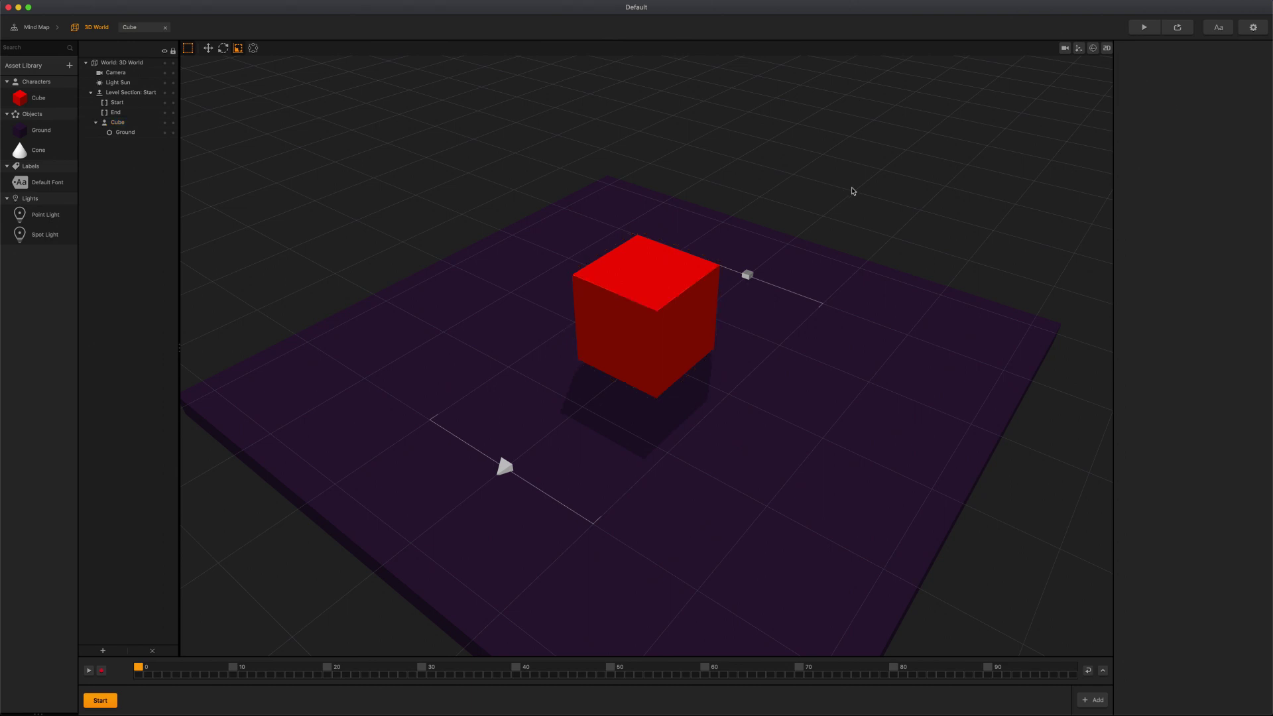
- Give the Cube character a Move brain box component with speed 0, 0, 1.5
{"action": "left_click", "coordinate": [45, 101]}
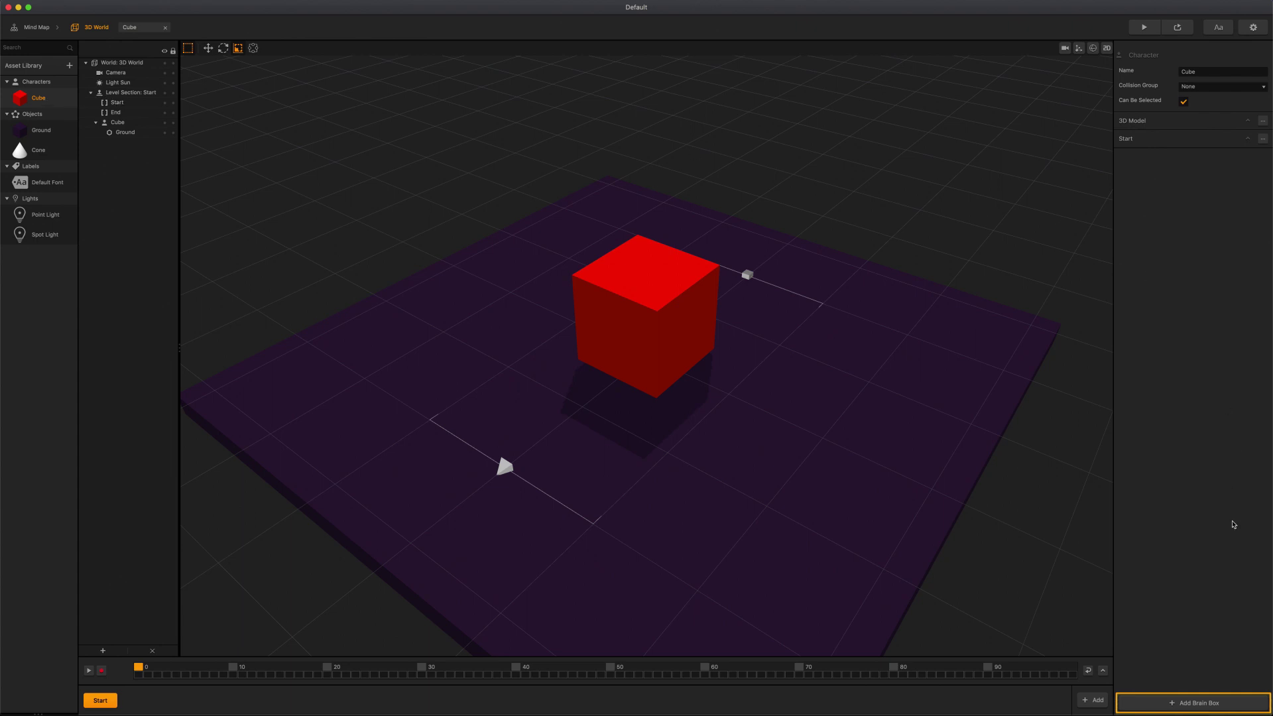
{"action": "left_click", "coordinate": [1213, 703]}
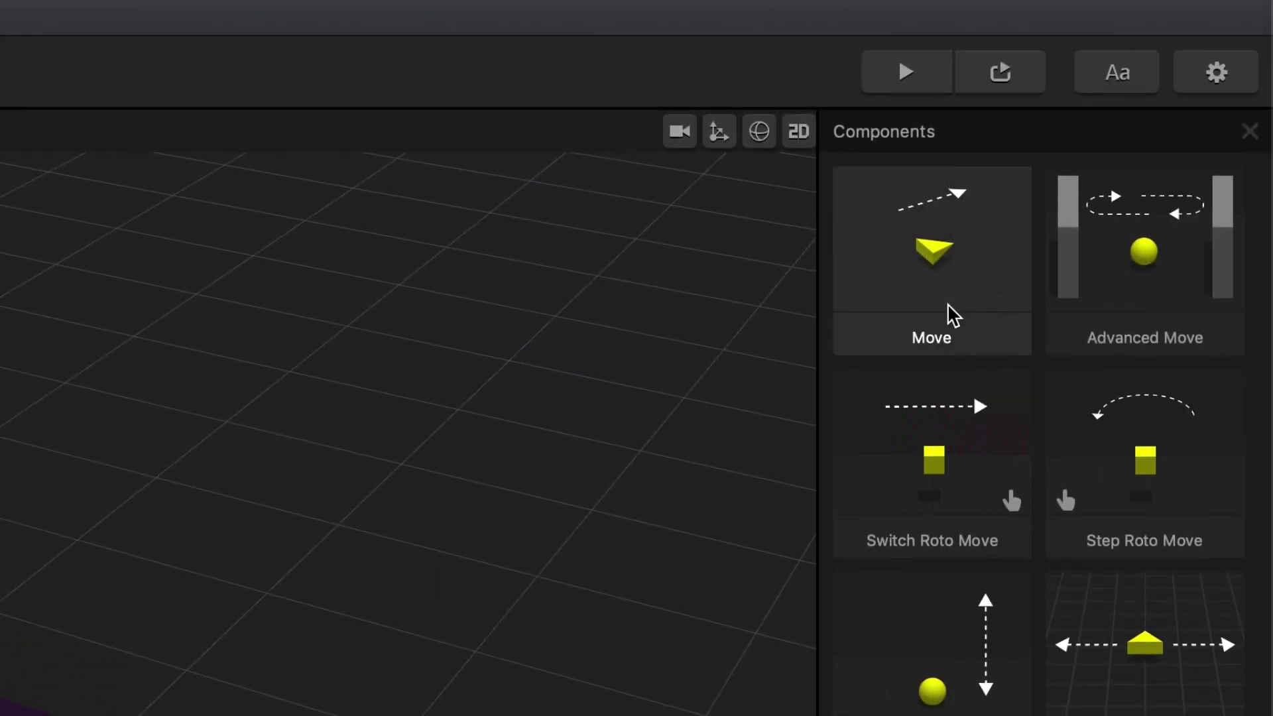
{"action": "left_click", "coordinate": [953, 315]}
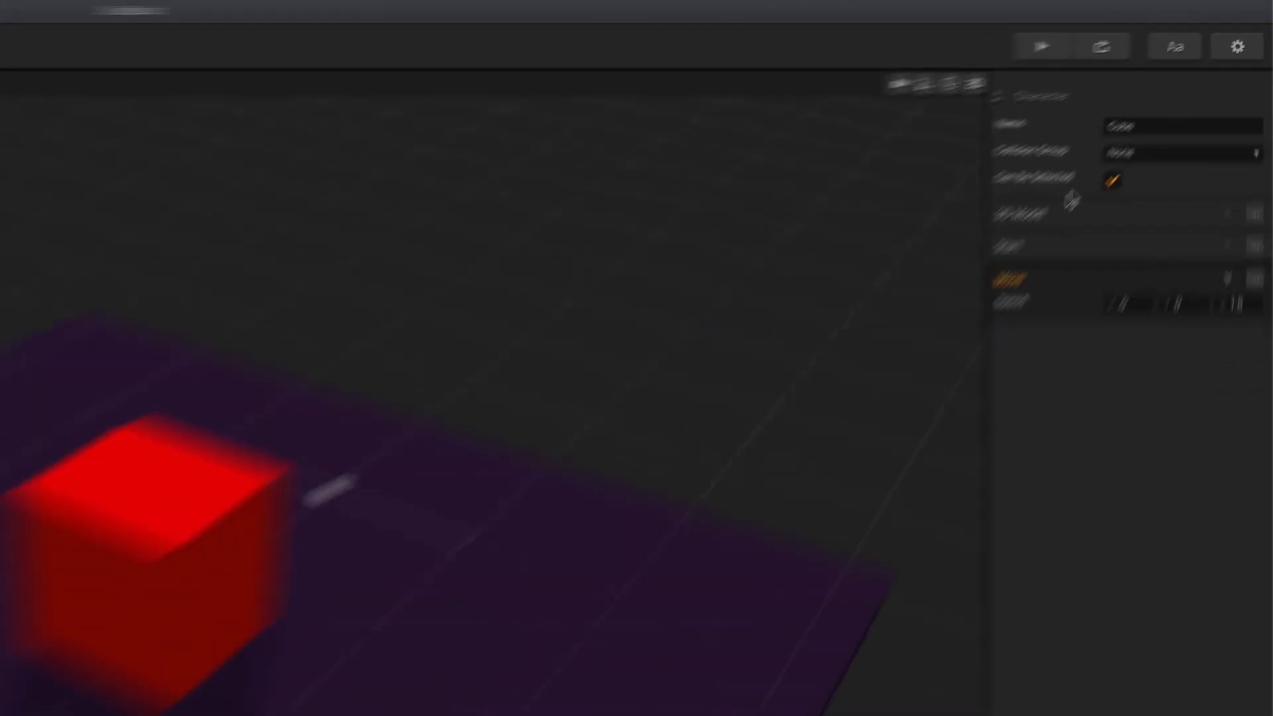
{"action": "left_click", "coordinate": [1223, 703]}
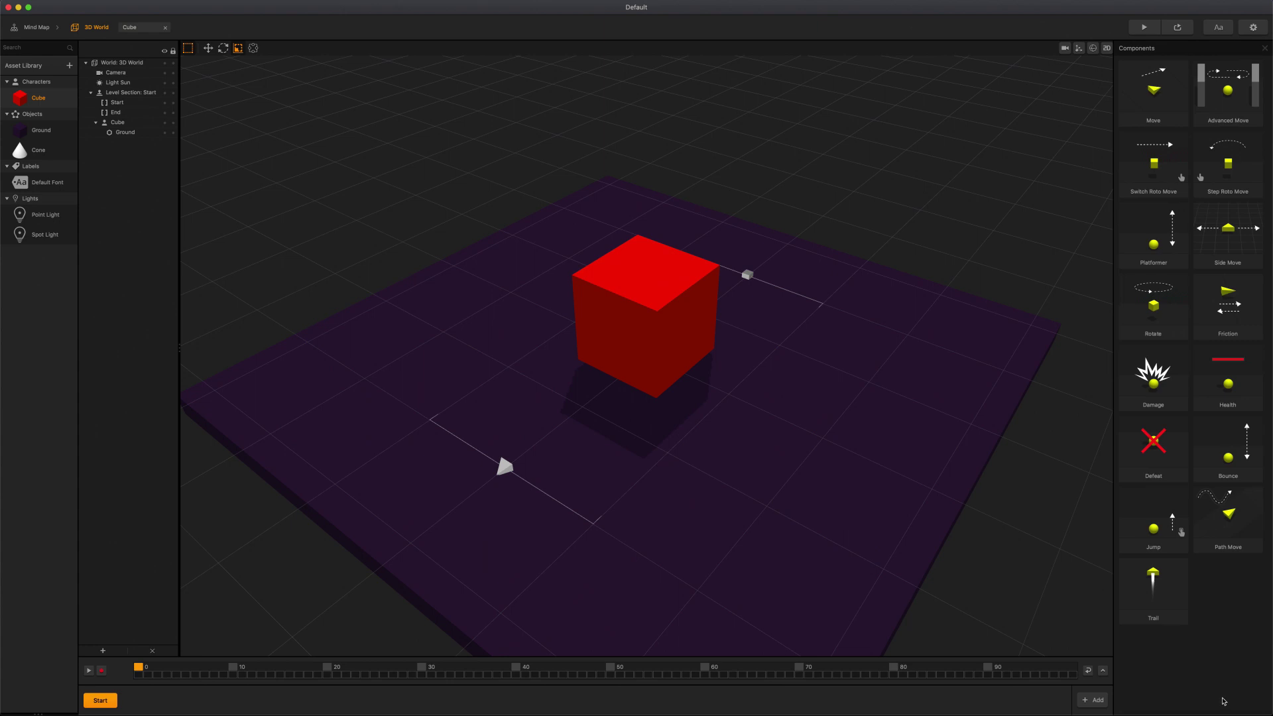
{"action": "left_click", "coordinate": [1268, 52]}
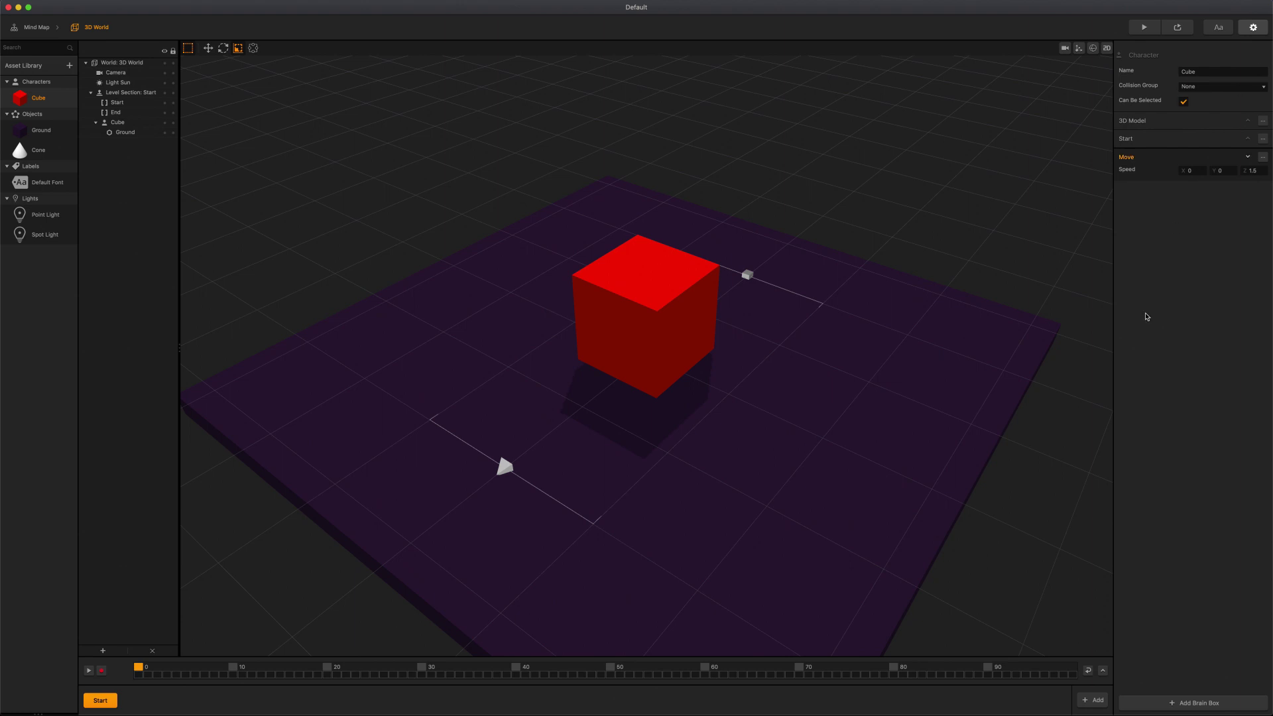
- Add a level section and duplicate Start, then rename section 1 'level 1' and delete it
{"action": "left_click", "coordinate": [1091, 705]}
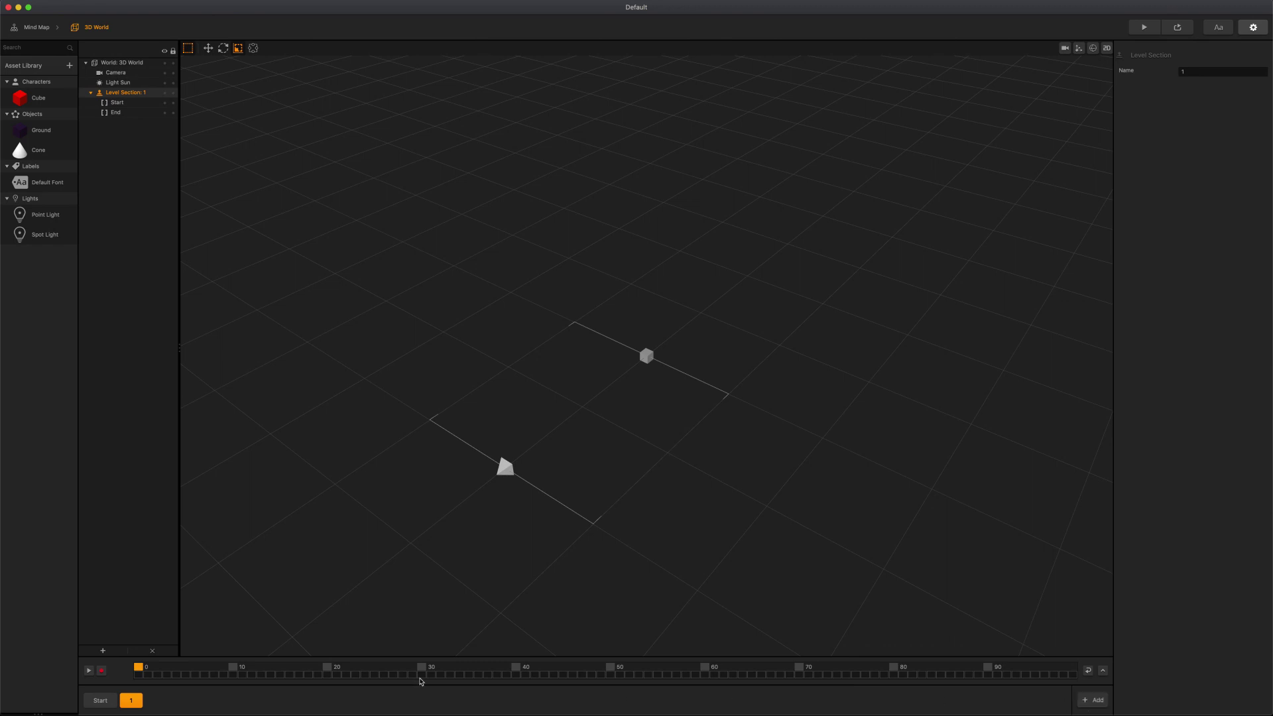
{"action": "left_click", "coordinate": [101, 701]}
{"action": "key", "text": "d"}
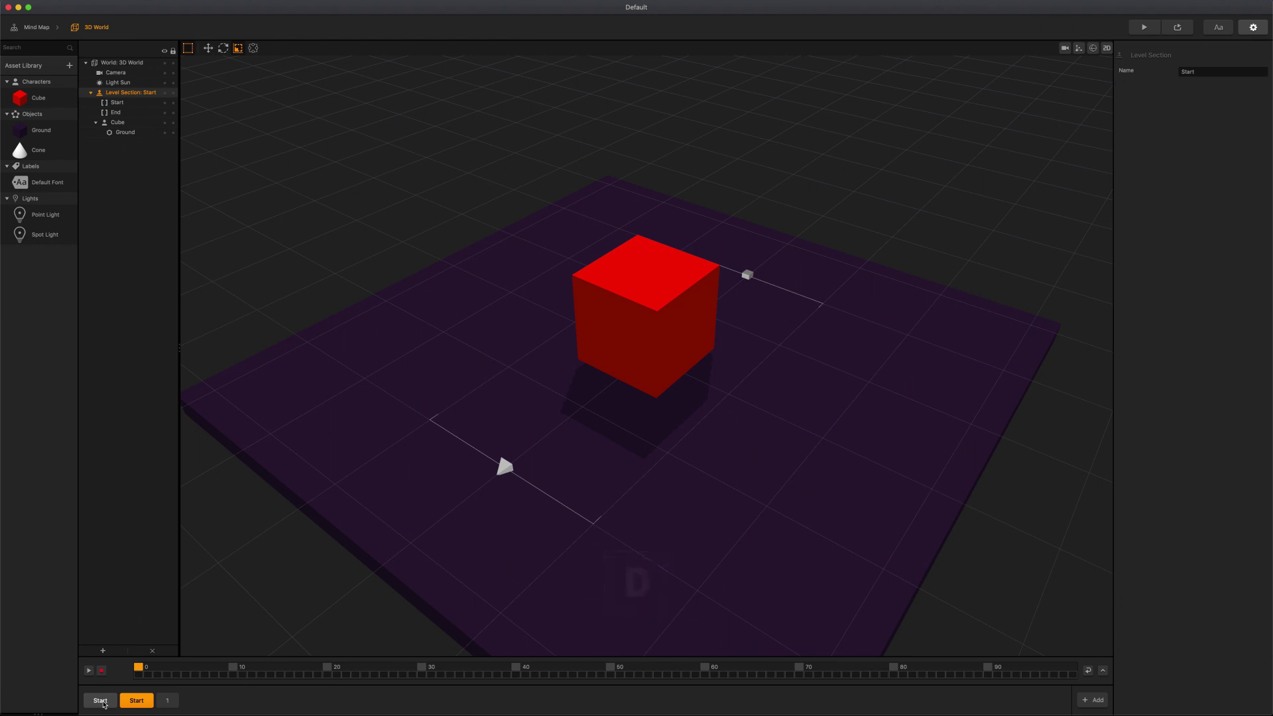
{"action": "left_click", "coordinate": [102, 701]}
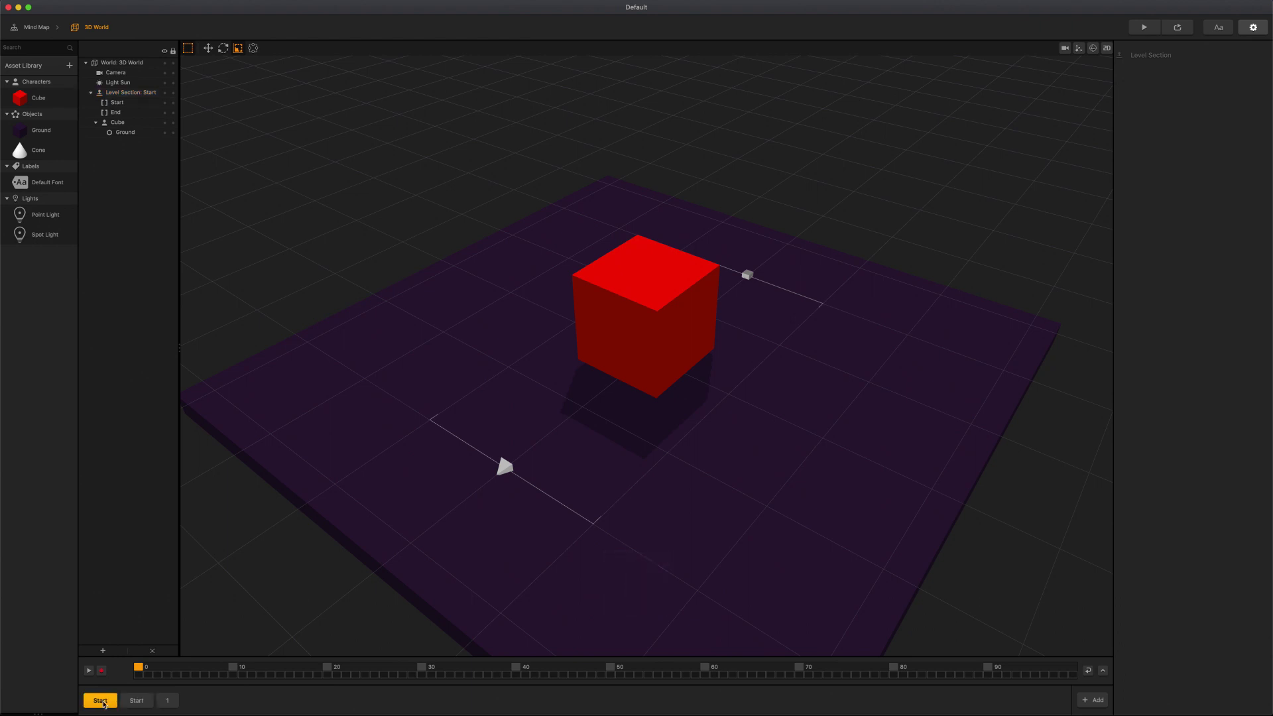
{"action": "left_click", "coordinate": [166, 702]}
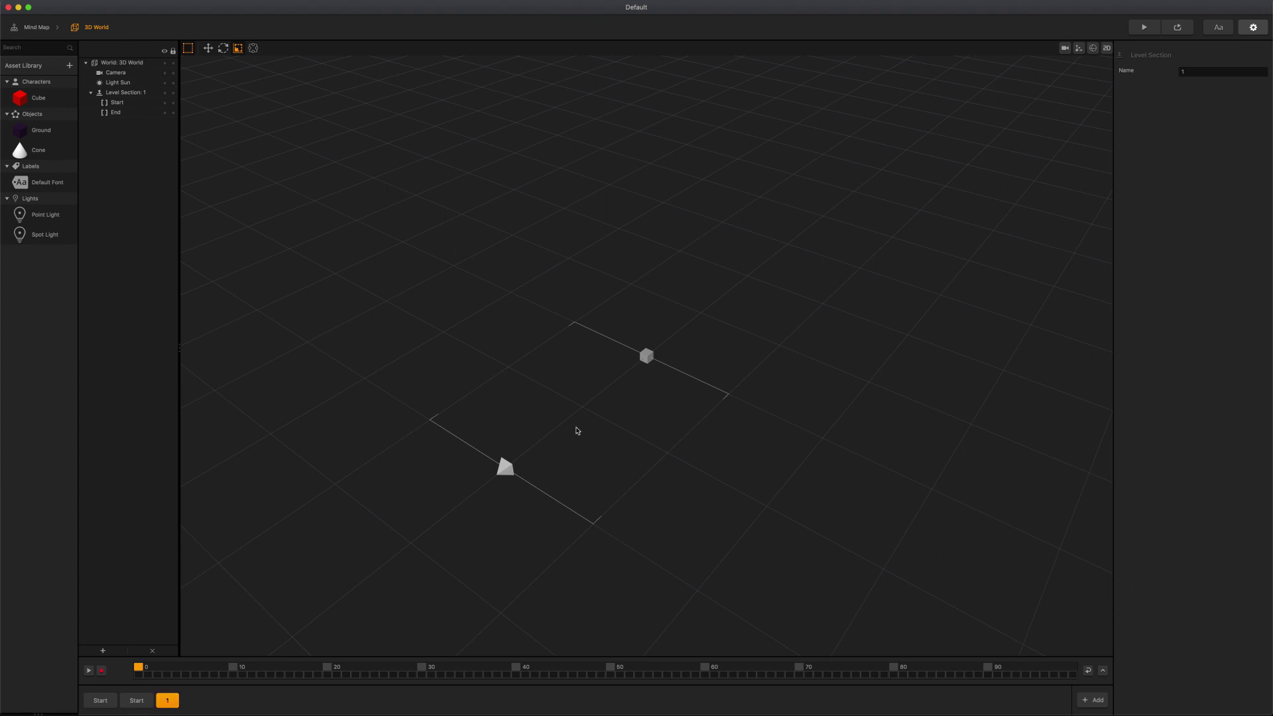
{"action": "left_click", "coordinate": [1225, 71]}
{"action": "type", "text": "level 1"}
{"action": "left_click", "coordinate": [1171, 140]}
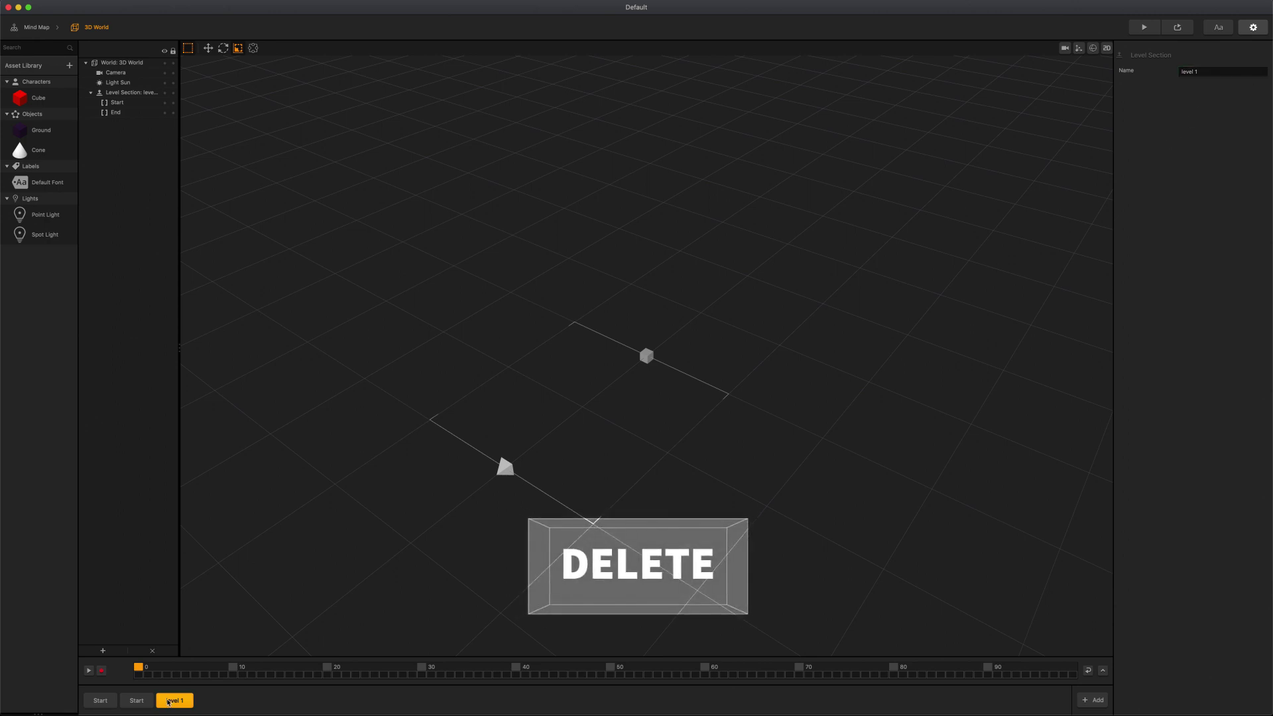
{"action": "left_click", "coordinate": [670, 366]}
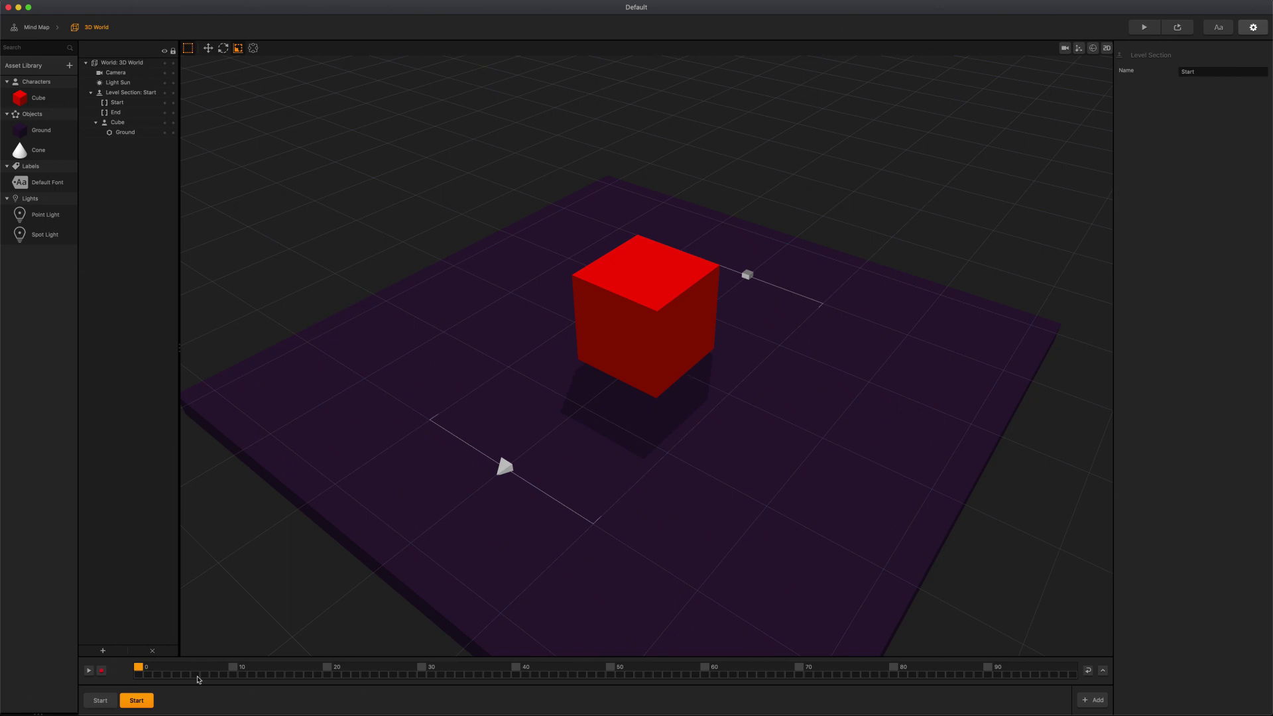
- Copy the start marker, cube and ground, and paste them into new section 3
{"action": "left_click", "coordinate": [131, 703]}
{"action": "left_click", "coordinate": [130, 705]}
{"action": "left_click", "coordinate": [111, 701]}
{"action": "left_click", "coordinate": [105, 701]}
{"action": "left_click", "coordinate": [145, 704]}
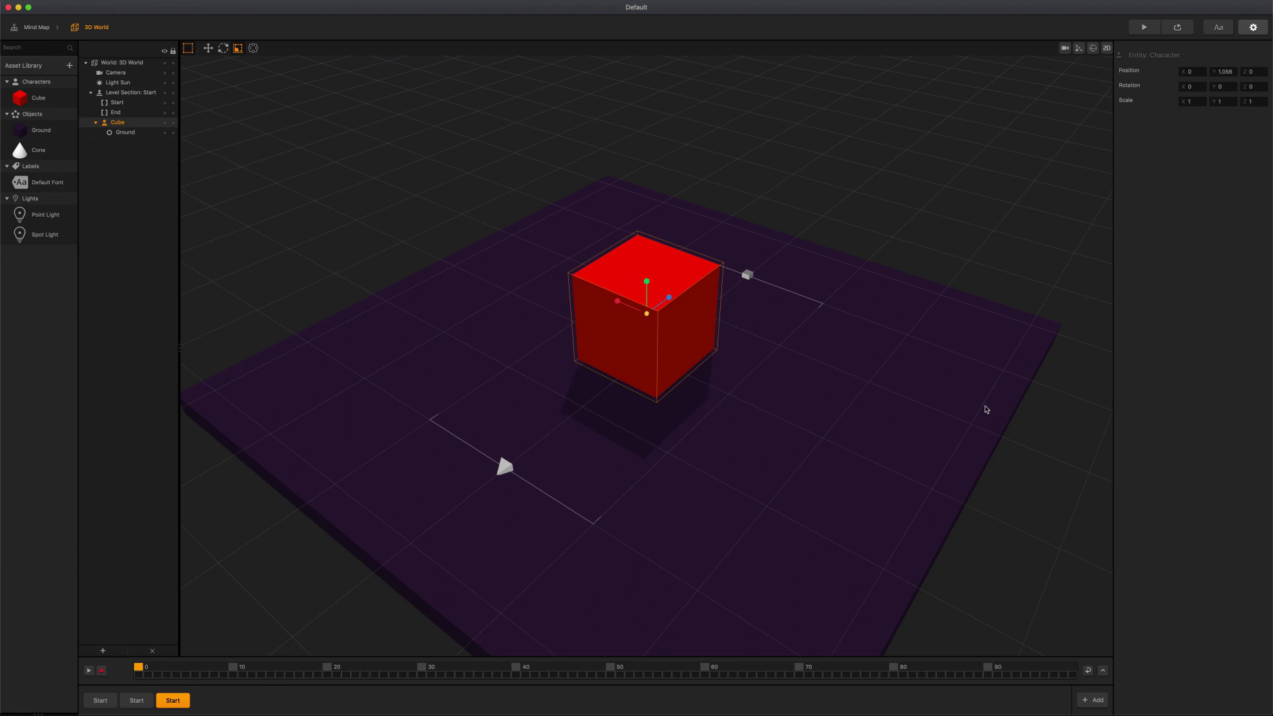
{"action": "left_click_drag", "start_coordinate": [991, 301], "coordinate": [600, 511]}
{"action": "key", "text": "ctrl+c"}
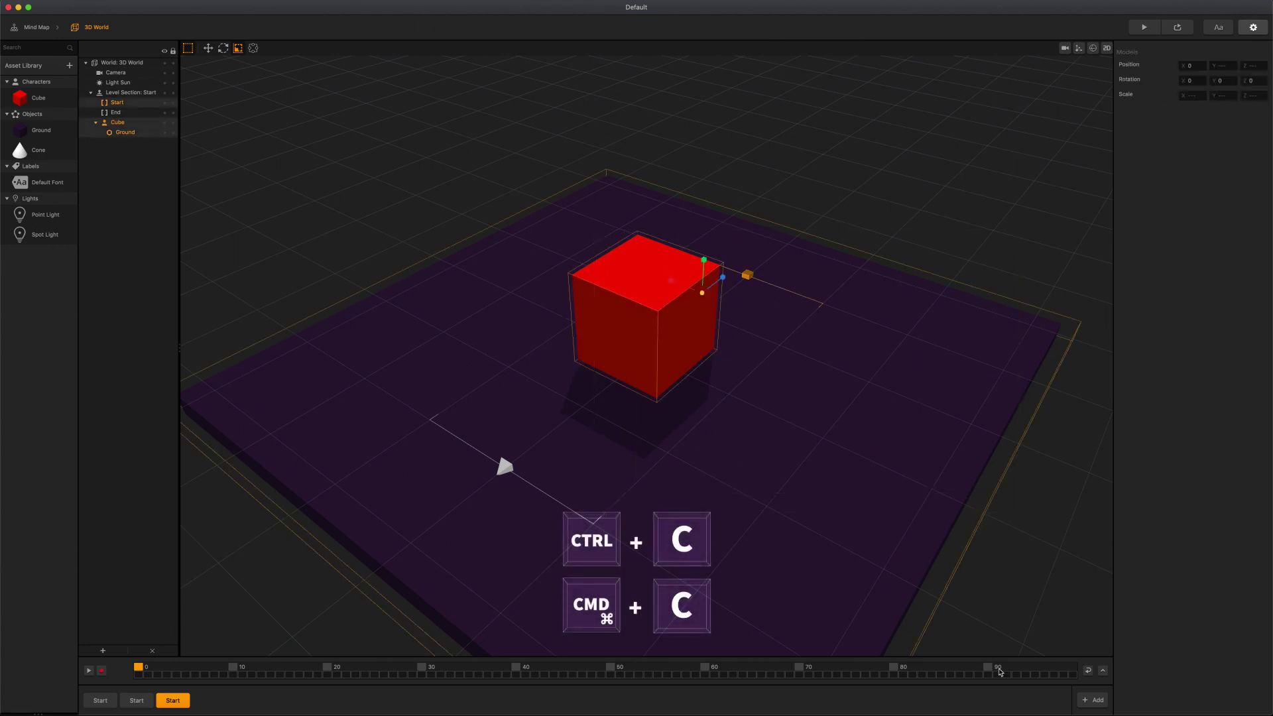
{"action": "left_click", "coordinate": [1101, 703]}
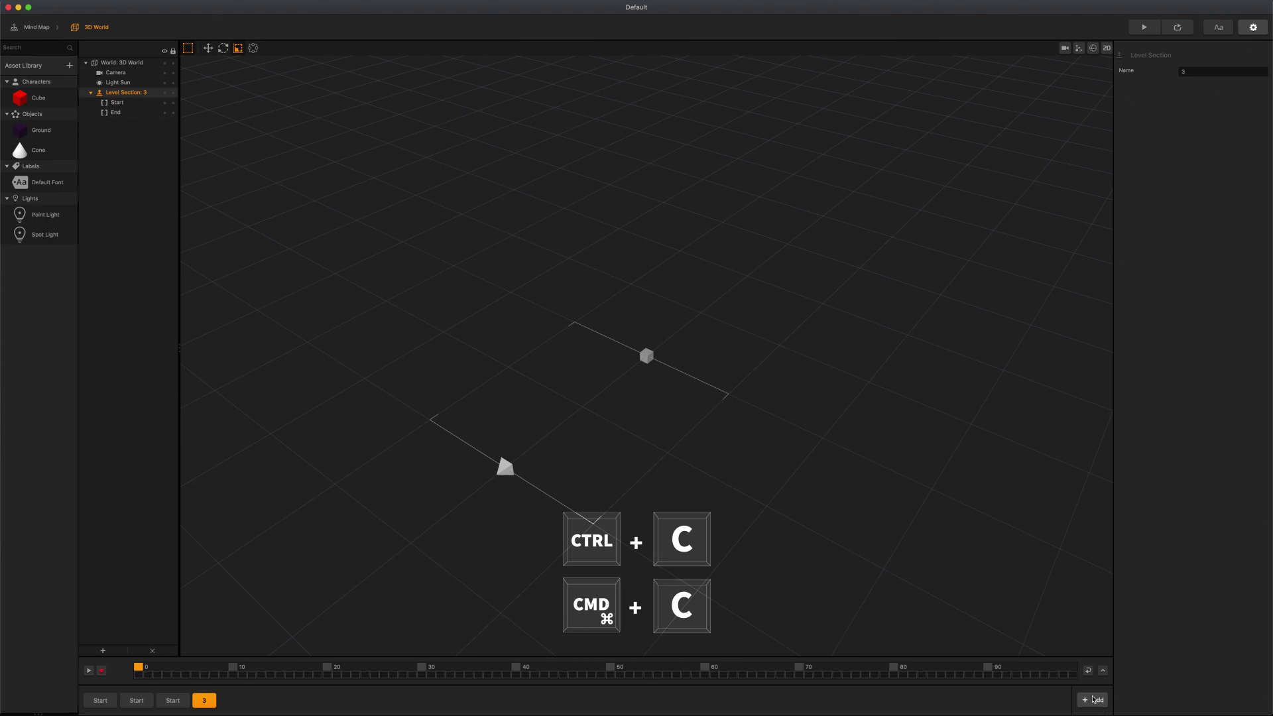
{"action": "key", "text": "ctrl+v"}
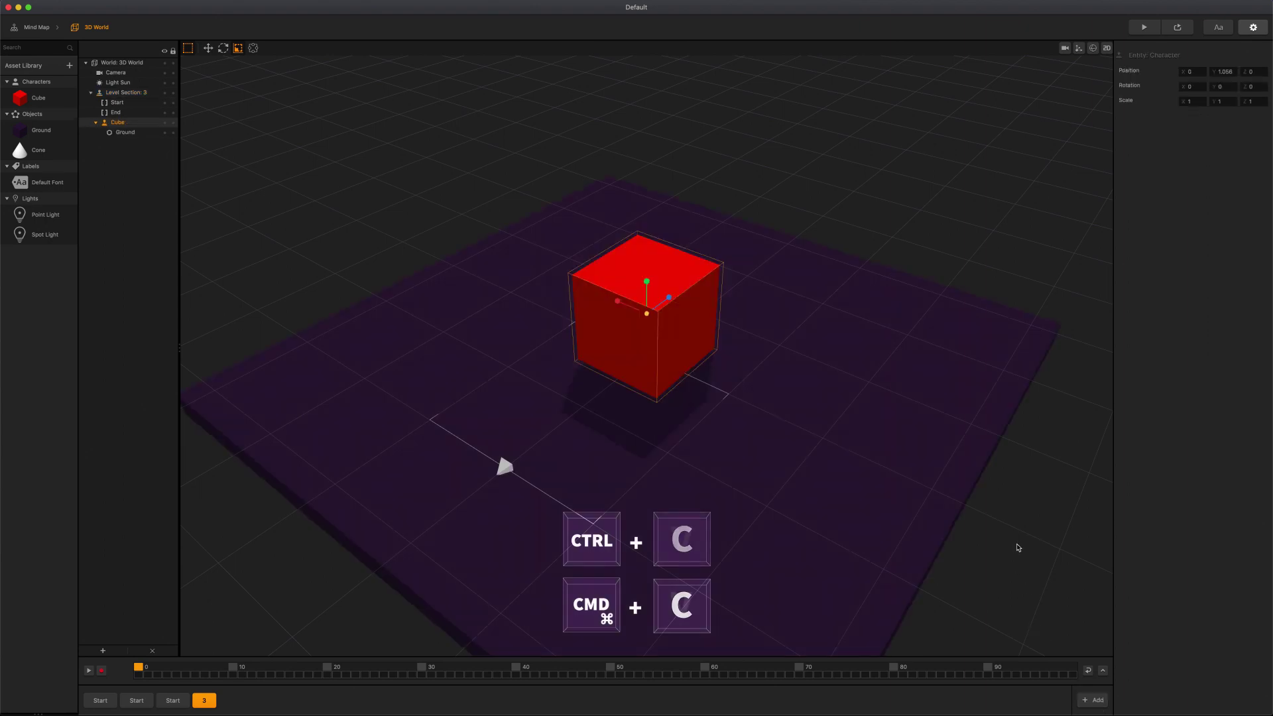